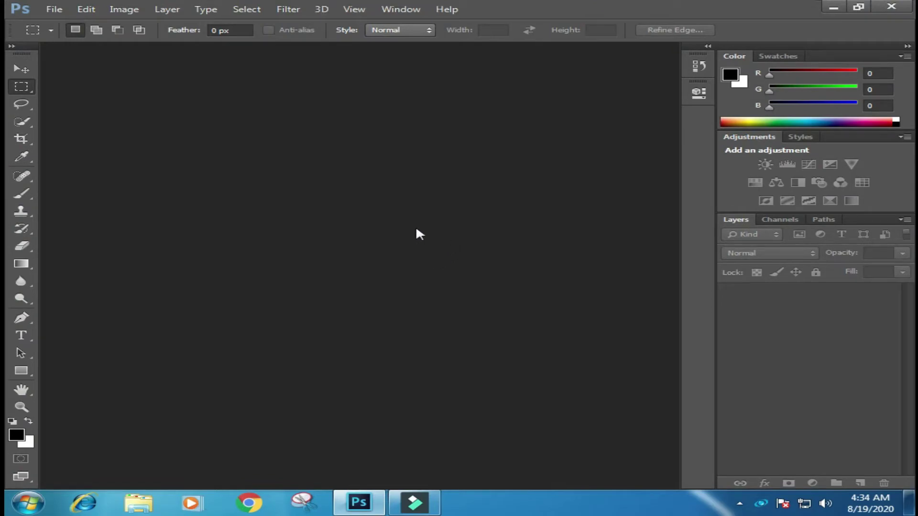
- Open the desktop photo DSC_0052 in Windows Photo Viewer, examine the face up close and close the viewer
click(832, 7)
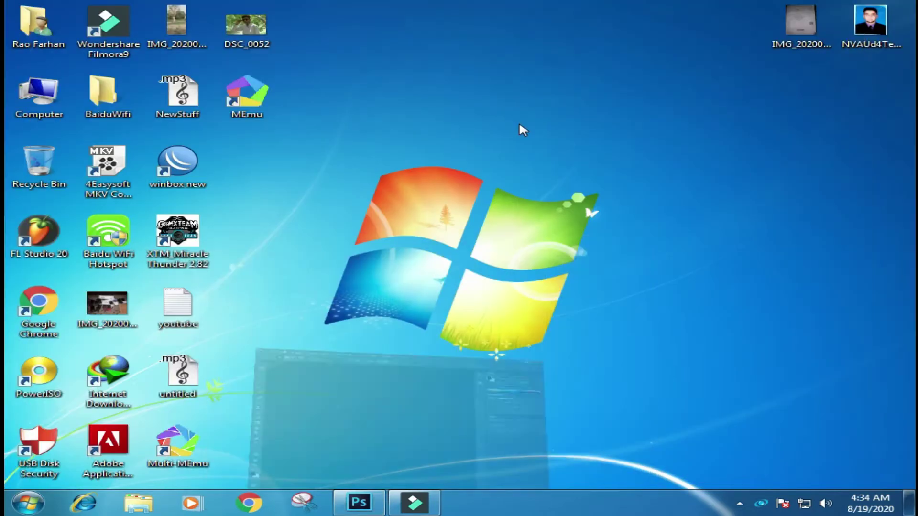
double_click(252, 38)
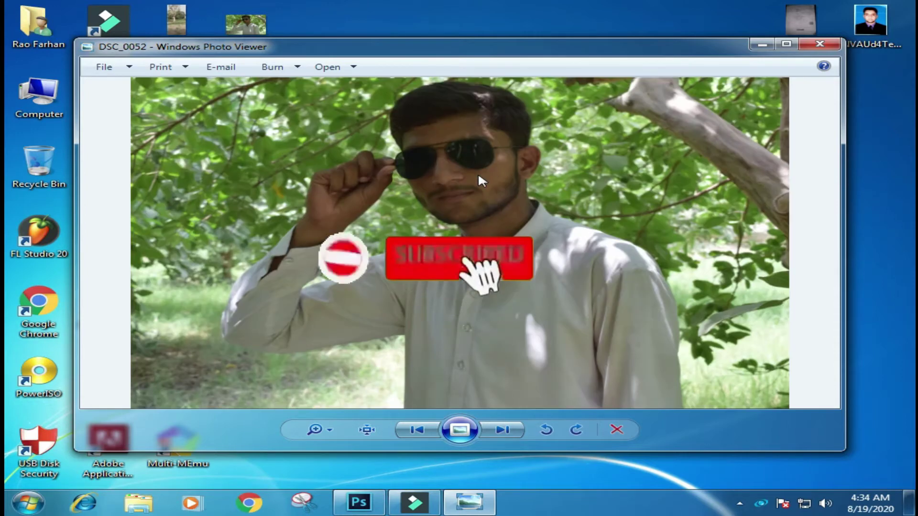
scroll(464, 172, up, 2)
scroll(464, 173, down, 2)
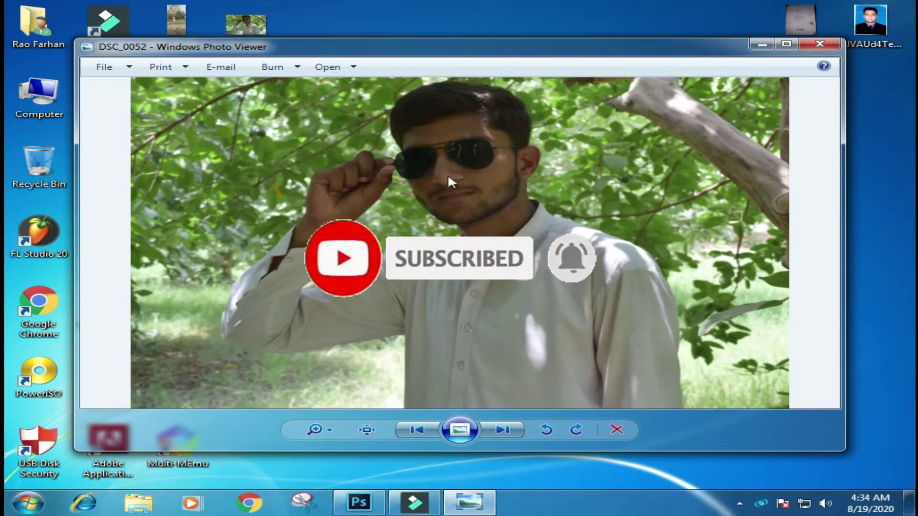
scroll(449, 175, up, 3)
scroll(463, 201, down, 2)
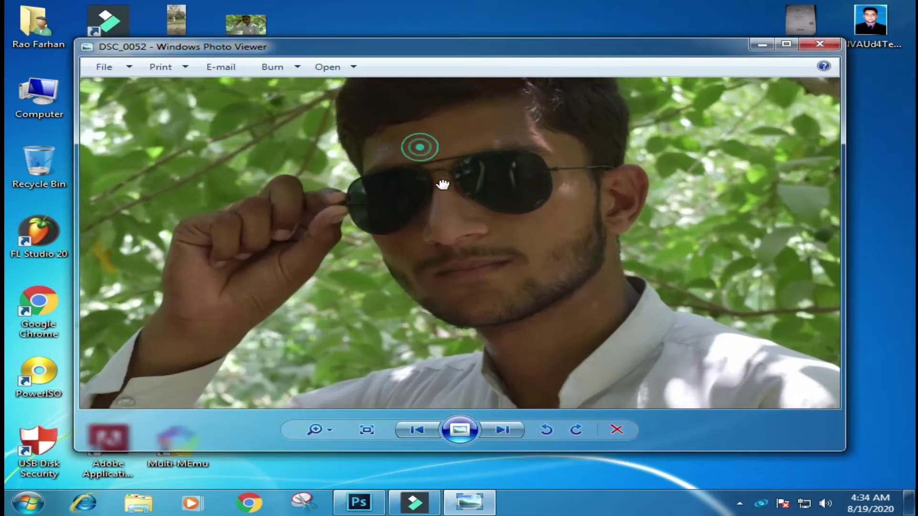
scroll(478, 216, down, 3)
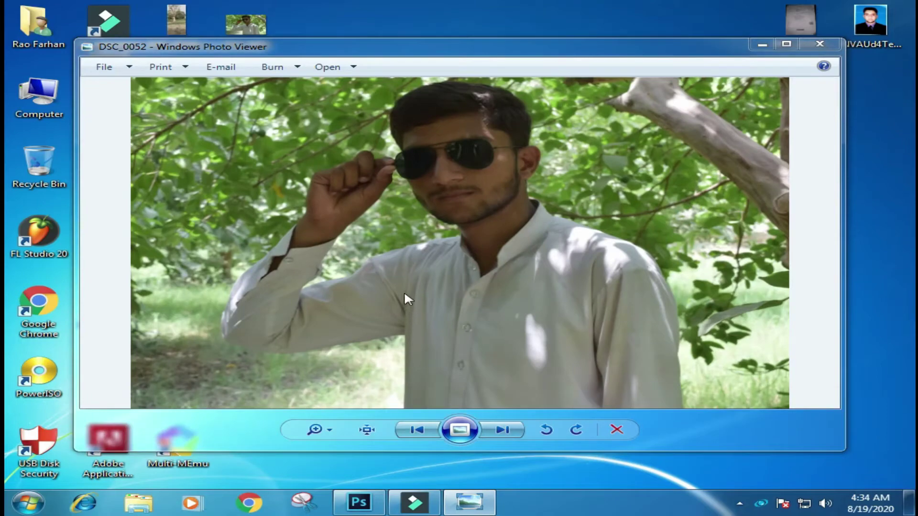
click(819, 44)
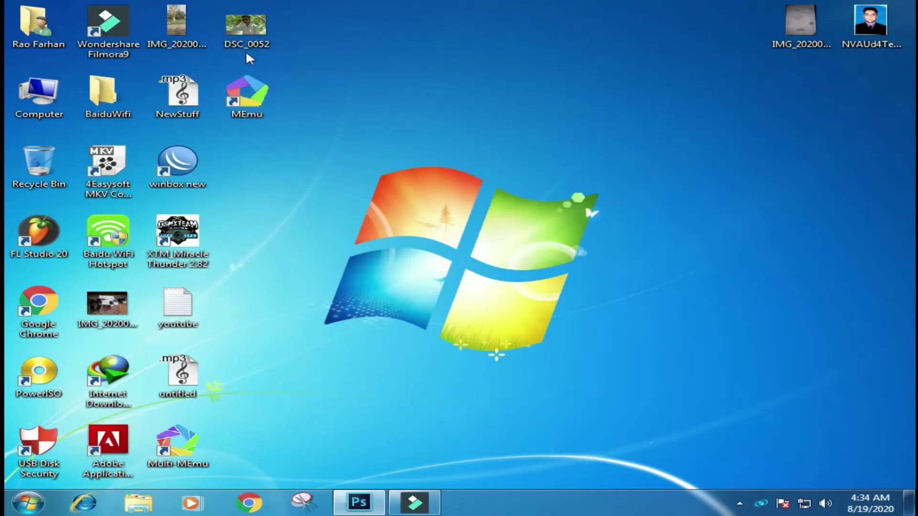
- Open the desktop photo DSC_0052 in Photoshop
drag(254, 47, 468, 374)
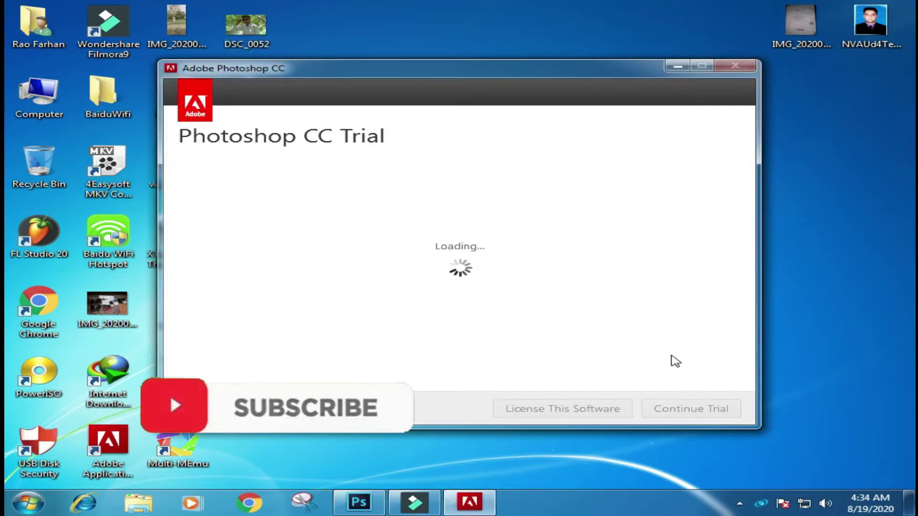
click(680, 410)
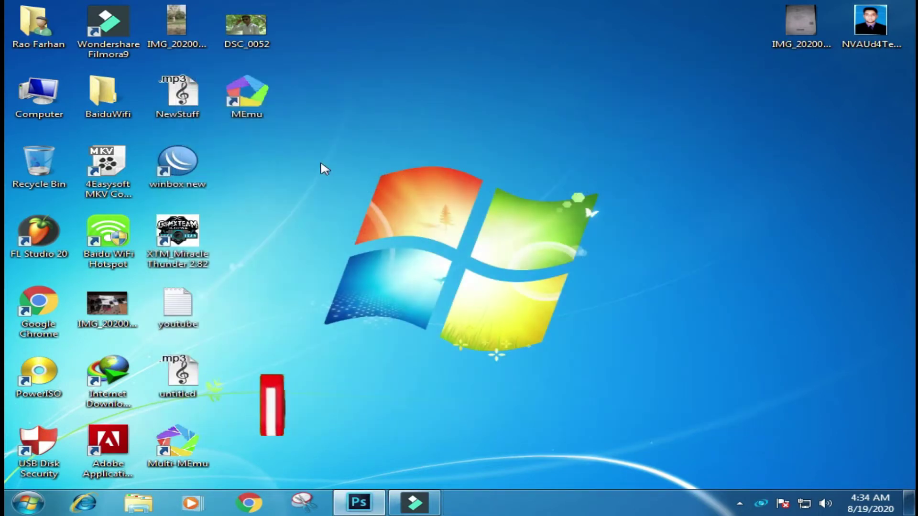
drag(246, 26, 336, 288)
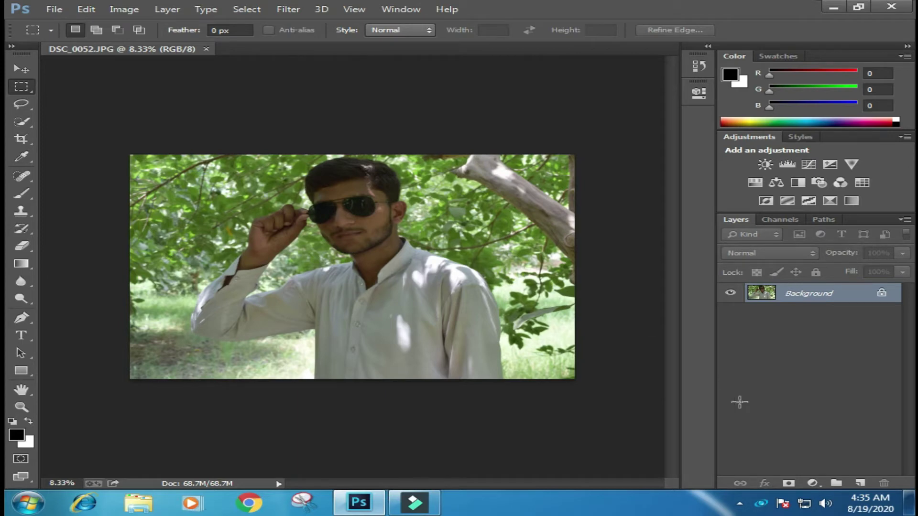
- Duplicate the Background layer and open the Camera Raw filter on the copy
drag(827, 299, 862, 477)
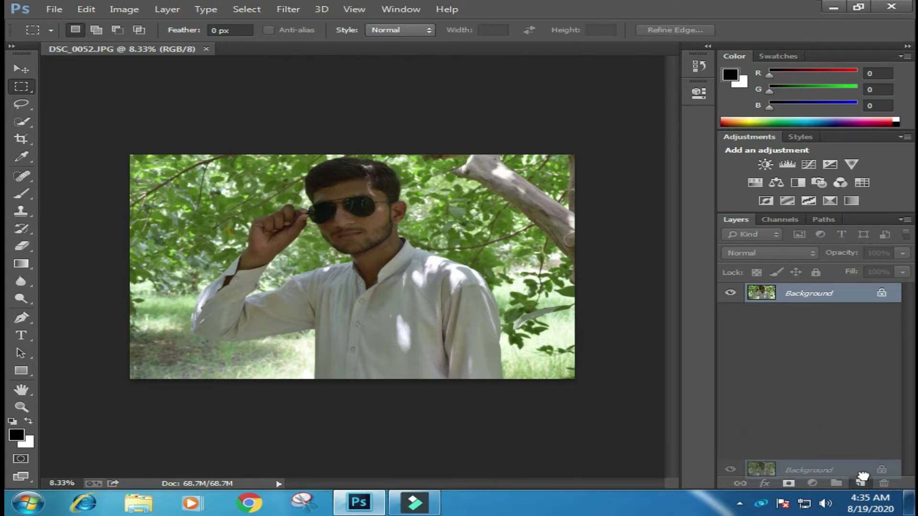
drag(863, 477, 862, 479)
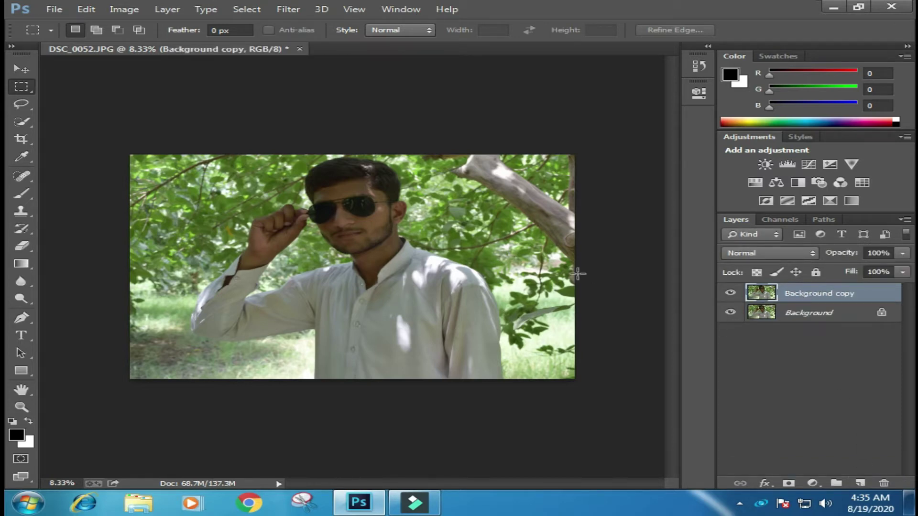
click(281, 10)
click(310, 89)
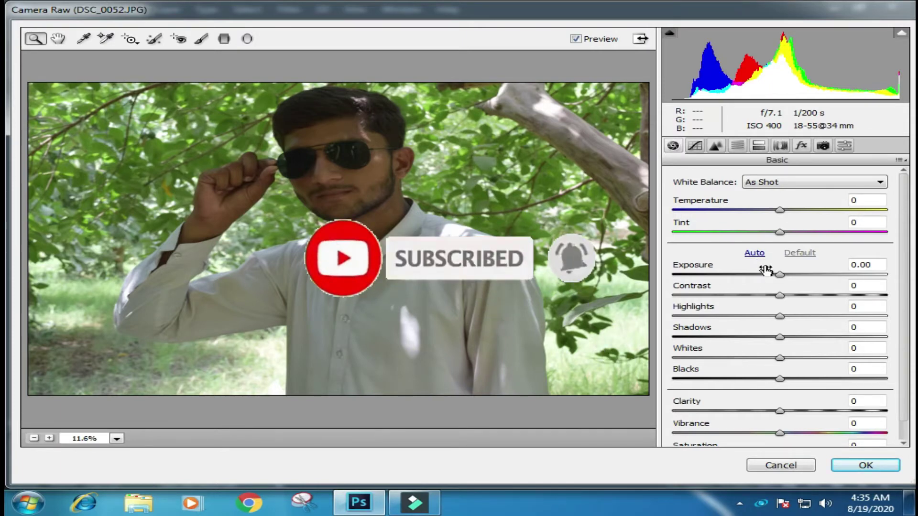
- Set the Camera Raw Exposure to +1.40, Contrast to +16 and Highlights to -100
drag(780, 274, 793, 275)
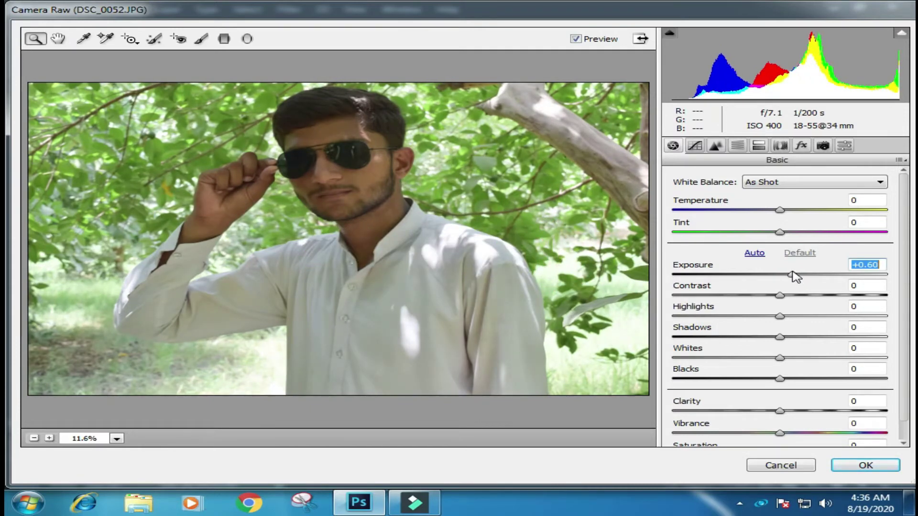
drag(792, 275, 677, 314)
double_click(676, 315)
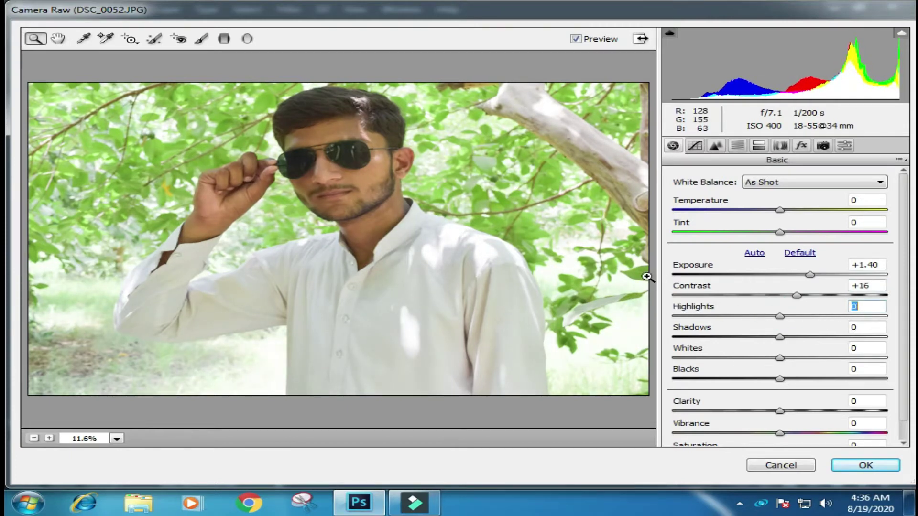
click(684, 317)
drag(685, 319, 672, 321)
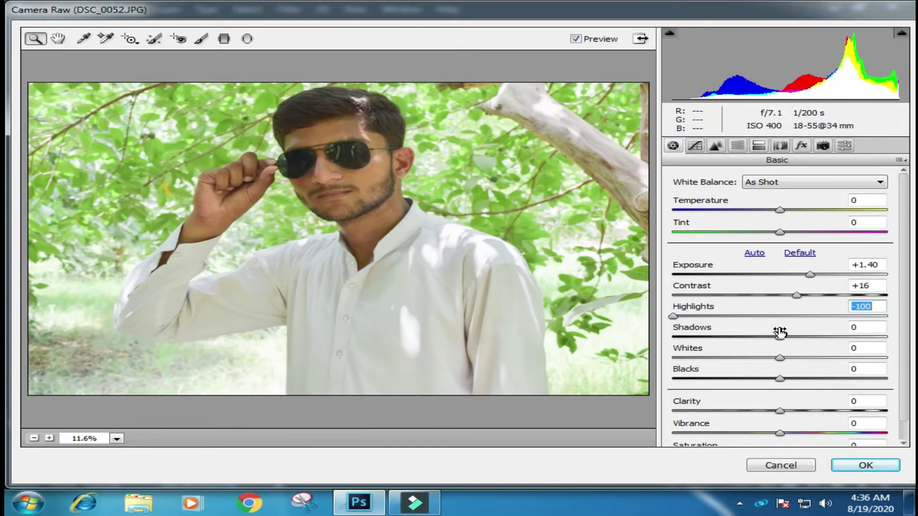
- Set Shadows to +36, Whites to +22, Blacks to -28, Clarity to +7 and Vibrance to 0
drag(783, 338, 764, 380)
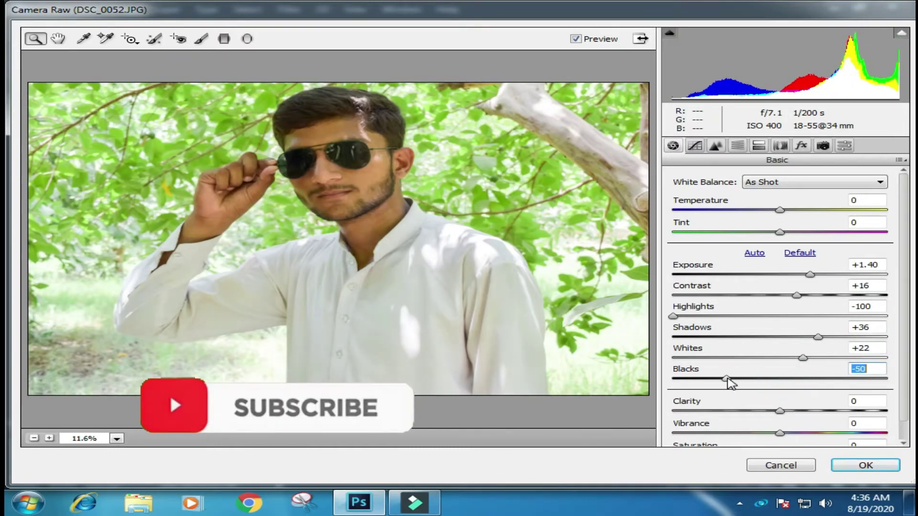
click(749, 380)
click(787, 411)
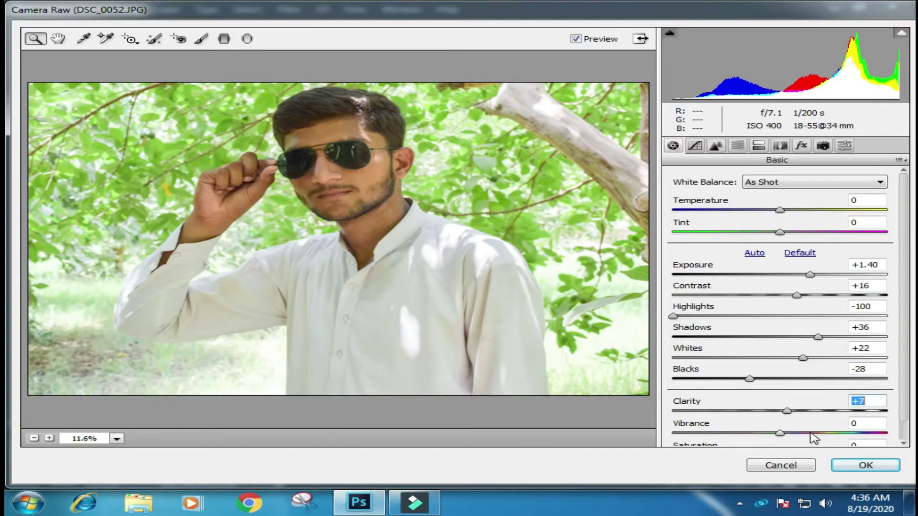
key(Tab)
mouse_move(780, 433)
mouse_down()
mouse_move(682, 432)
mouse_move(780, 448)
mouse_up()
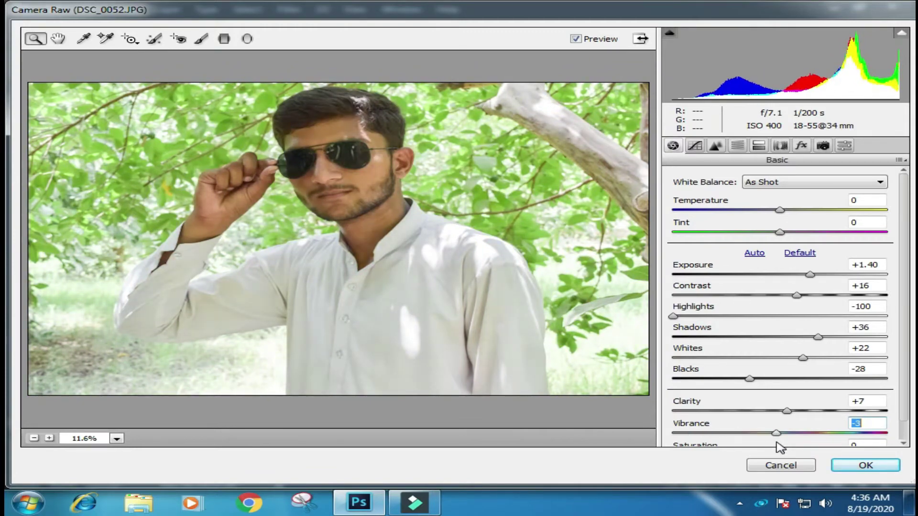
text(0)
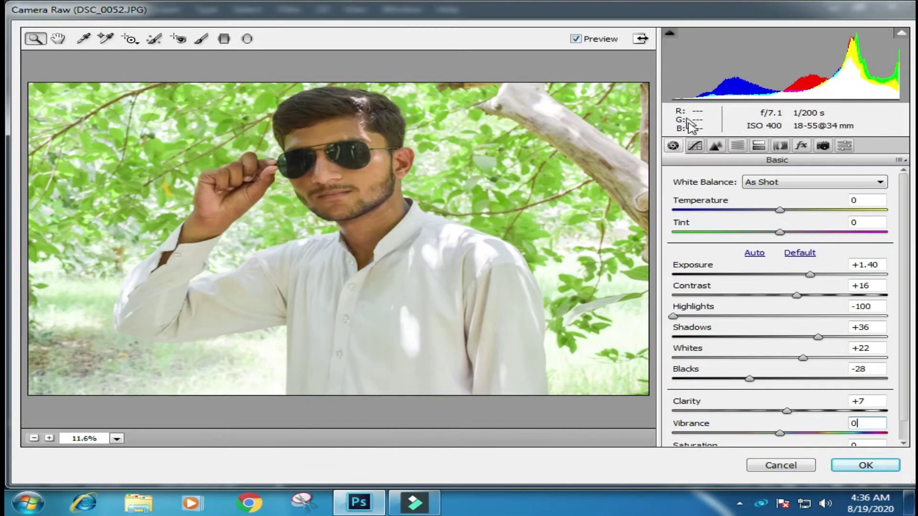
- Set the sharpening Detail to 35, and the noise reduction Luminance to 49 with Luminance Detail at 100
click(696, 146)
click(715, 146)
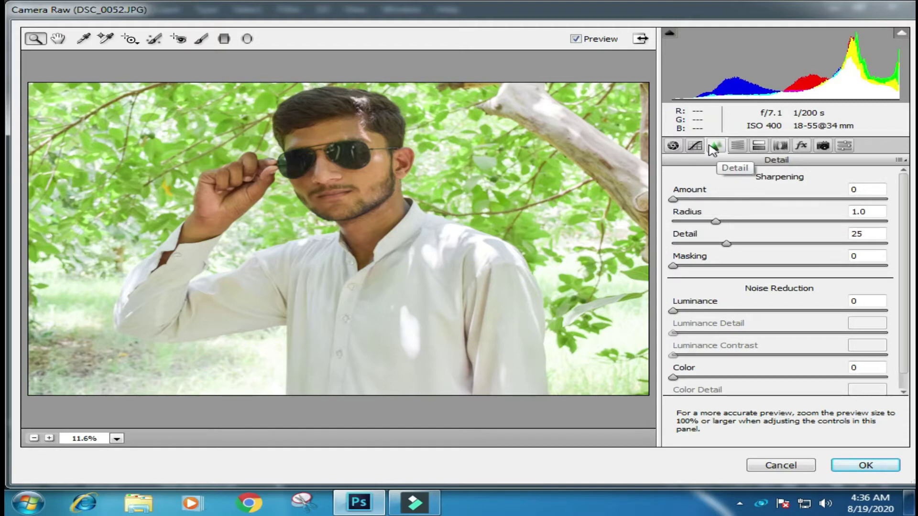
drag(727, 244, 748, 244)
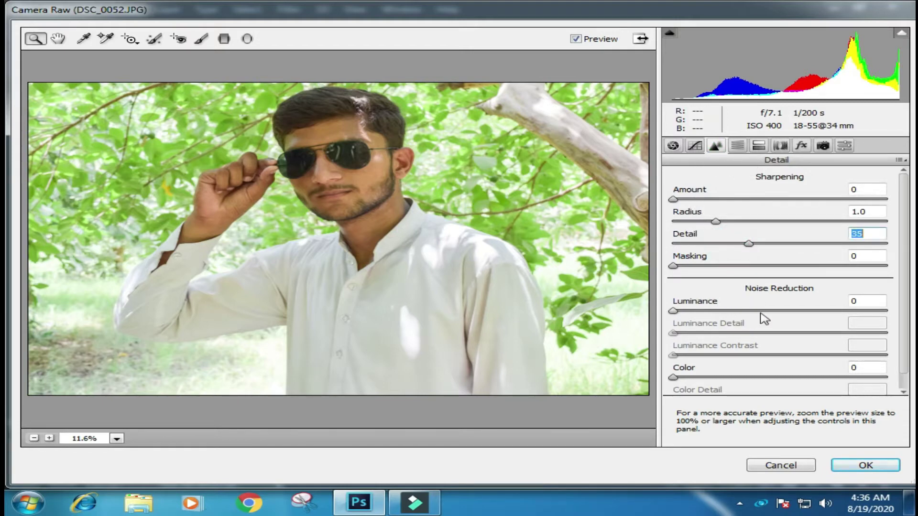
drag(771, 310, 780, 313)
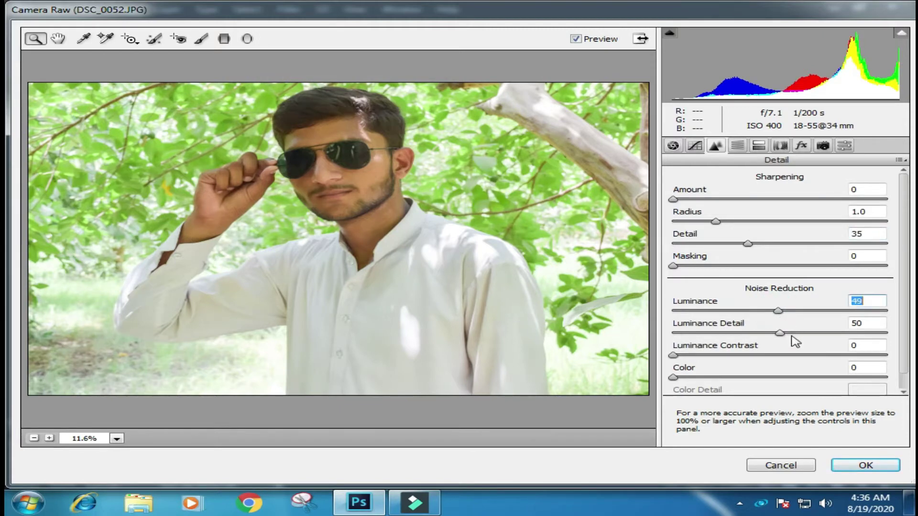
drag(792, 333, 904, 359)
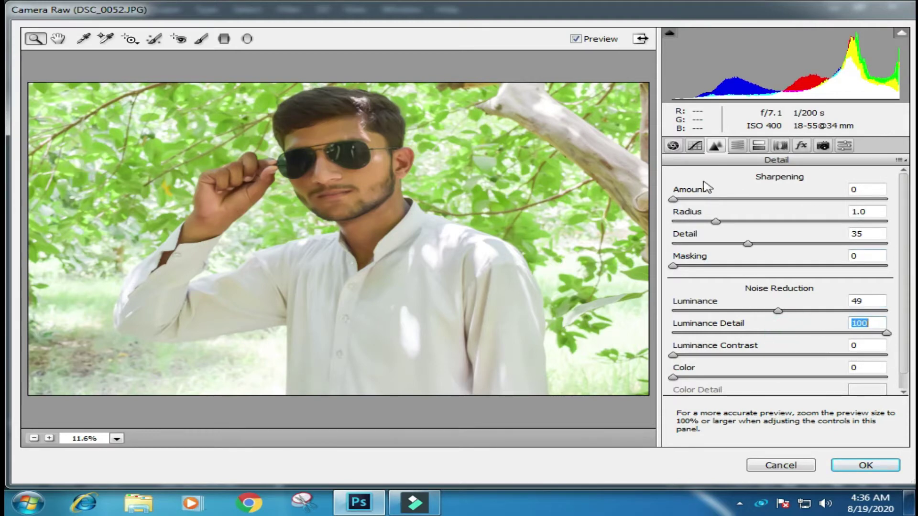
- Brighten the skin tones by setting the Oranges saturation to -19 and the Oranges luminance to +18
click(739, 146)
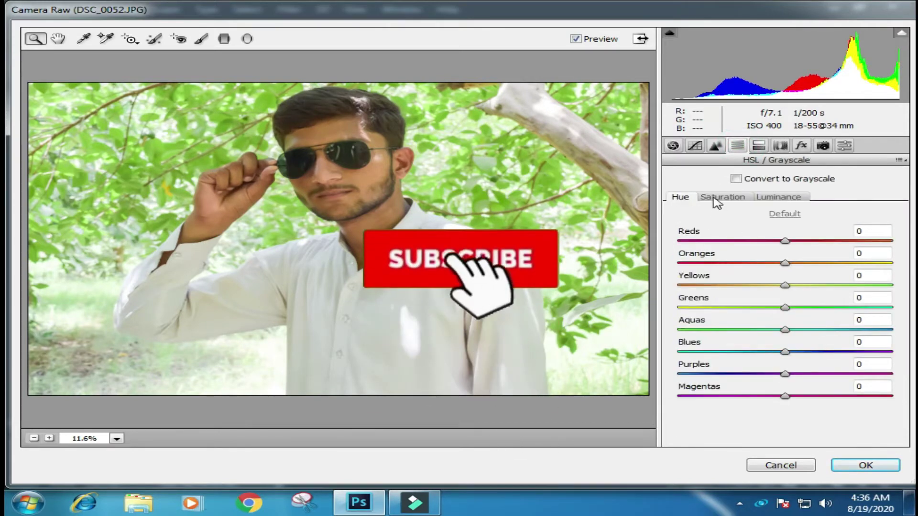
click(729, 200)
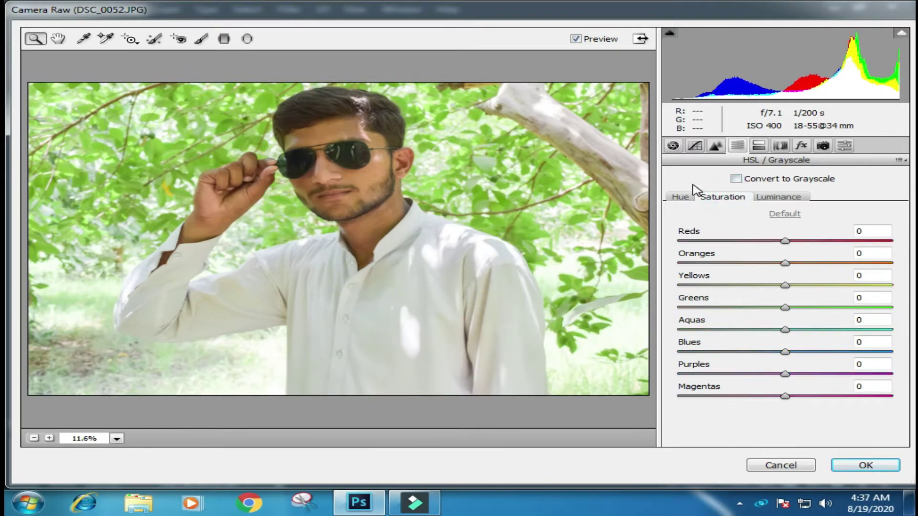
click(774, 263)
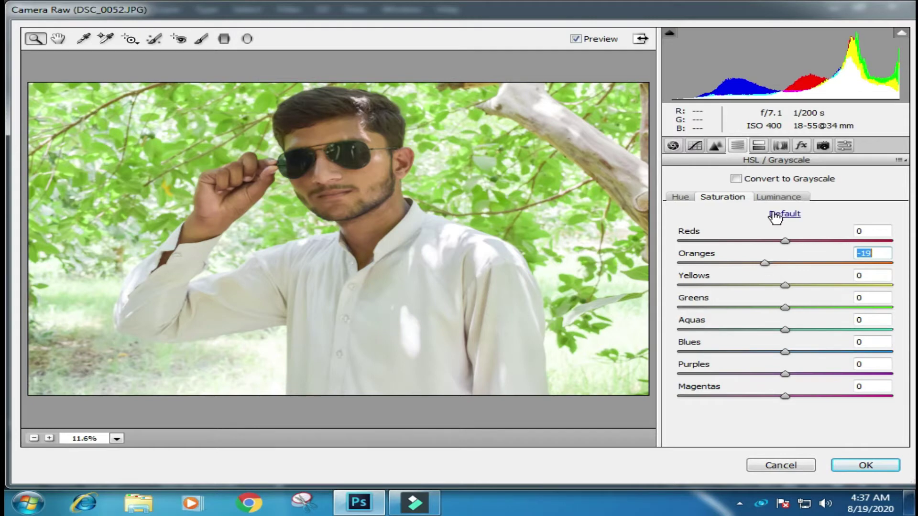
click(778, 197)
click(792, 263)
drag(794, 261, 809, 266)
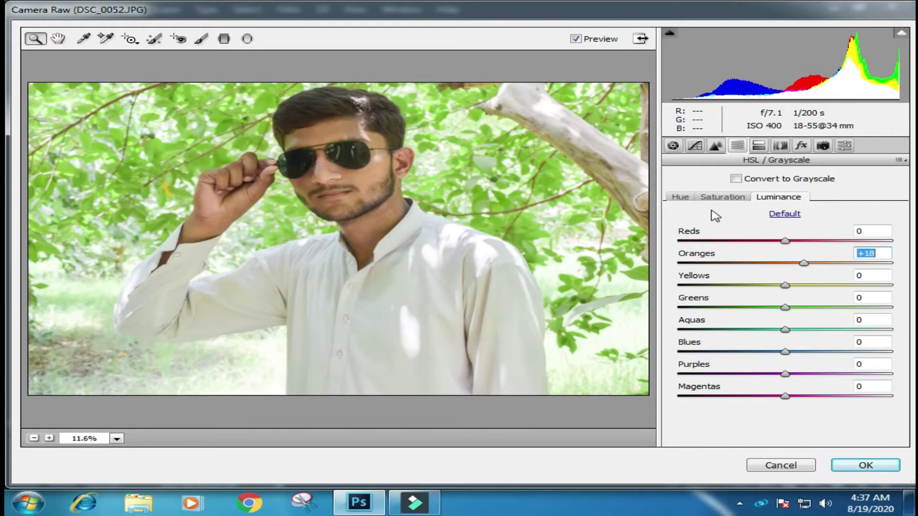
- Shift the foliage toward yellow by setting the Greens hue to -91 and the Yellows hue to -31
click(680, 197)
drag(785, 308, 681, 316)
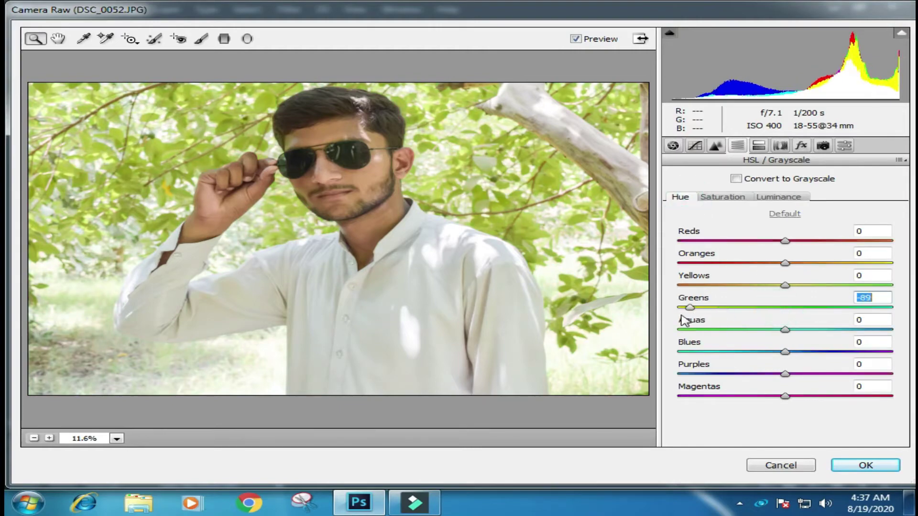
drag(808, 317, 678, 321)
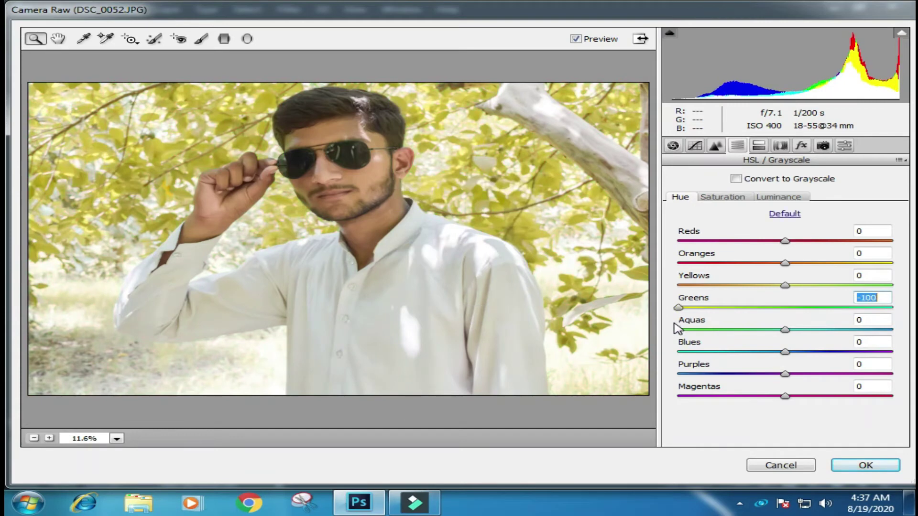
drag(770, 285, 753, 302)
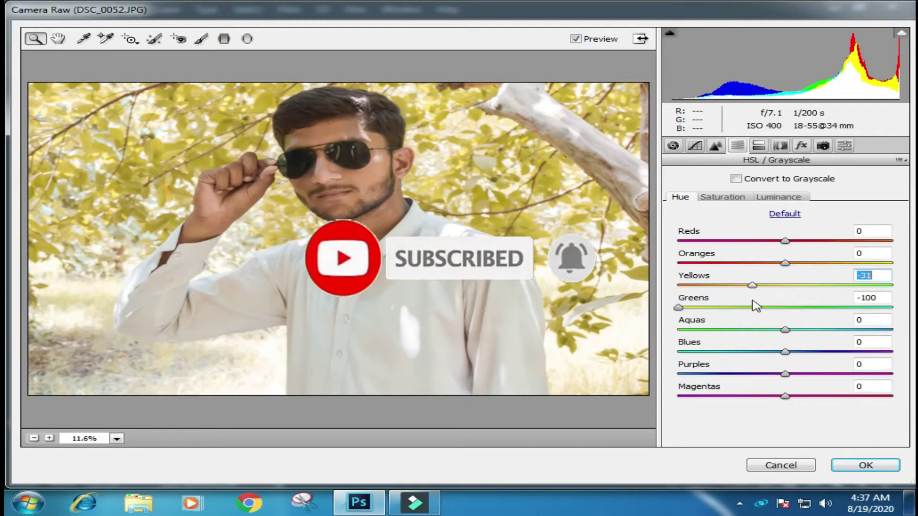
drag(680, 308, 693, 307)
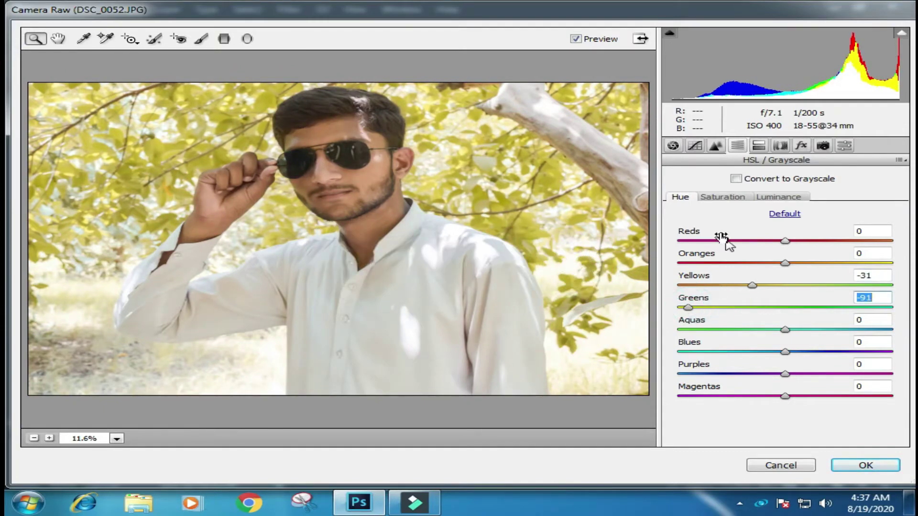
- Set the Greens saturation to -1 and the Yellows saturation to +16
click(721, 198)
drag(795, 311, 892, 308)
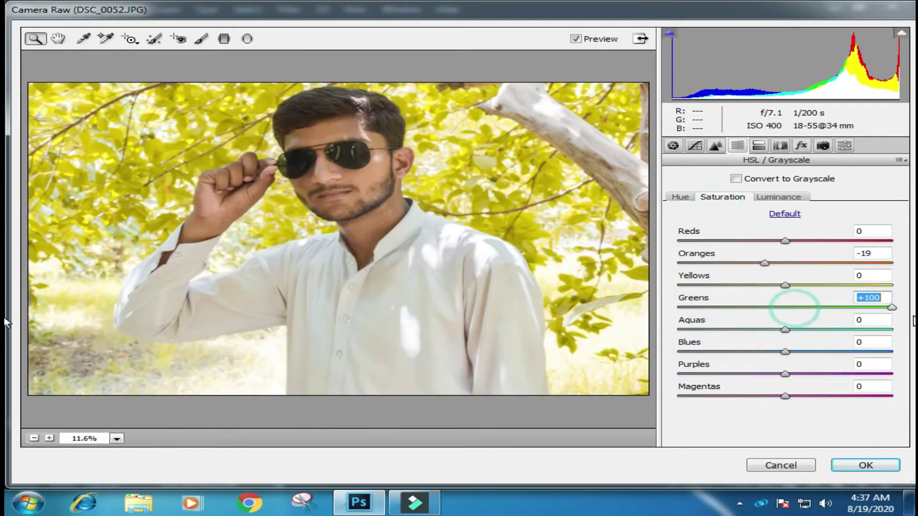
drag(804, 310, 756, 320)
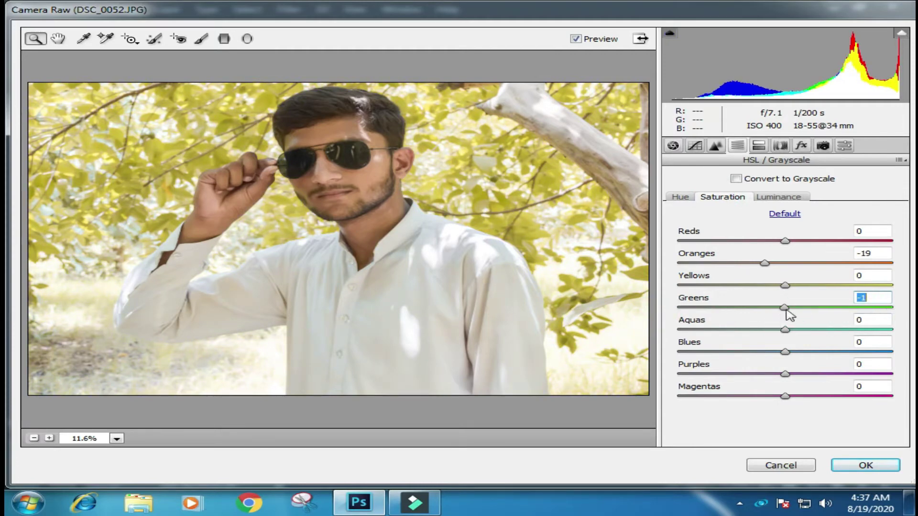
mouse_move(786, 285)
mouse_down()
mouse_move(813, 287)
mouse_move(699, 286)
mouse_move(789, 290)
mouse_up()
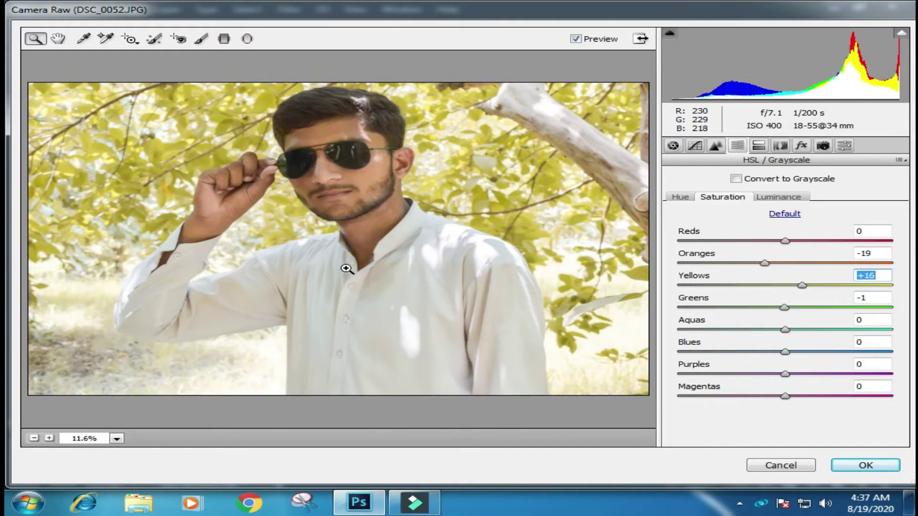
- Apply the Camera Raw edits with a post-crop vignetting Amount of -29 and compare the Background copy layer with the original
click(801, 144)
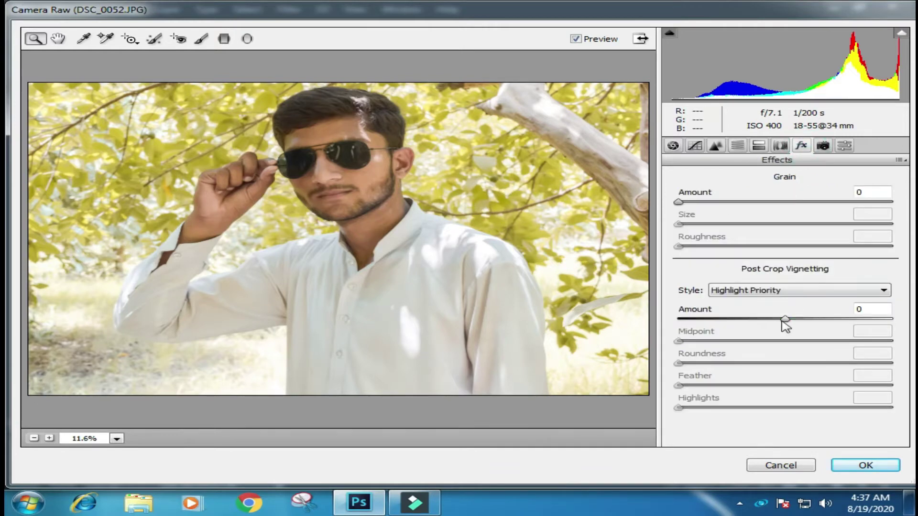
drag(784, 321, 754, 330)
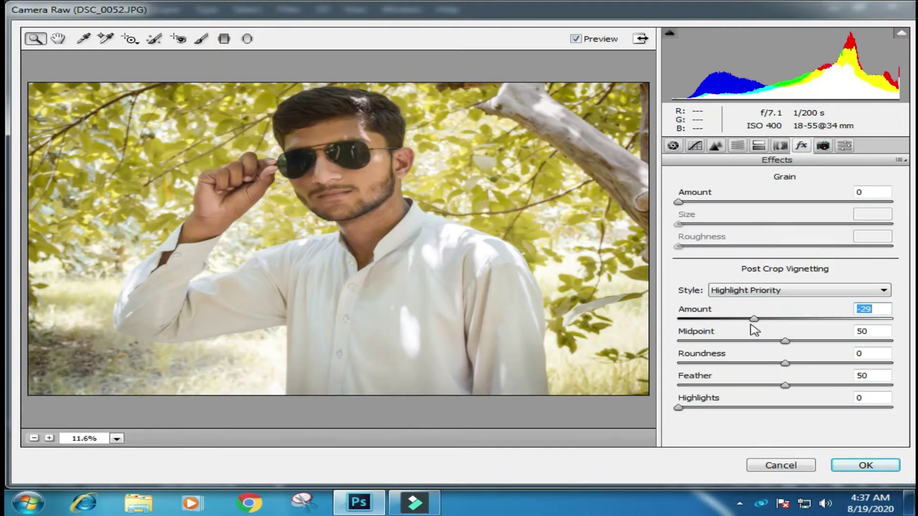
click(861, 466)
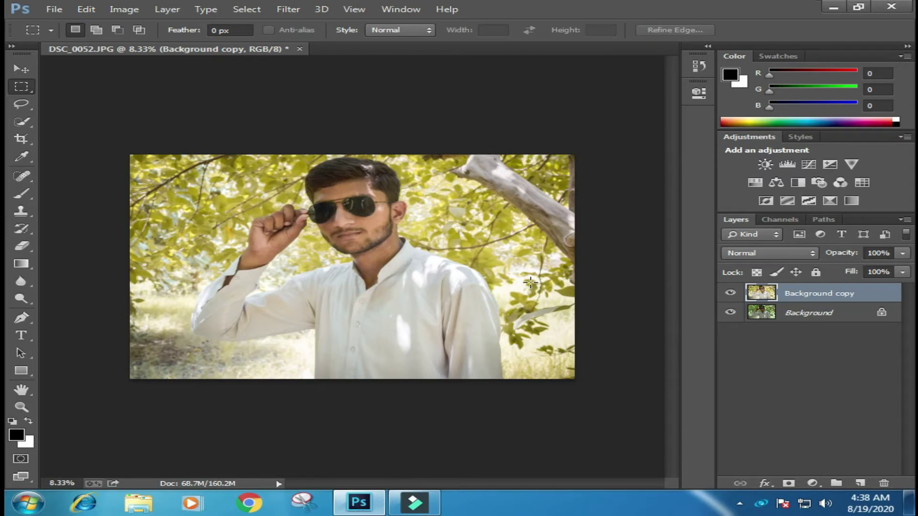
click(732, 292)
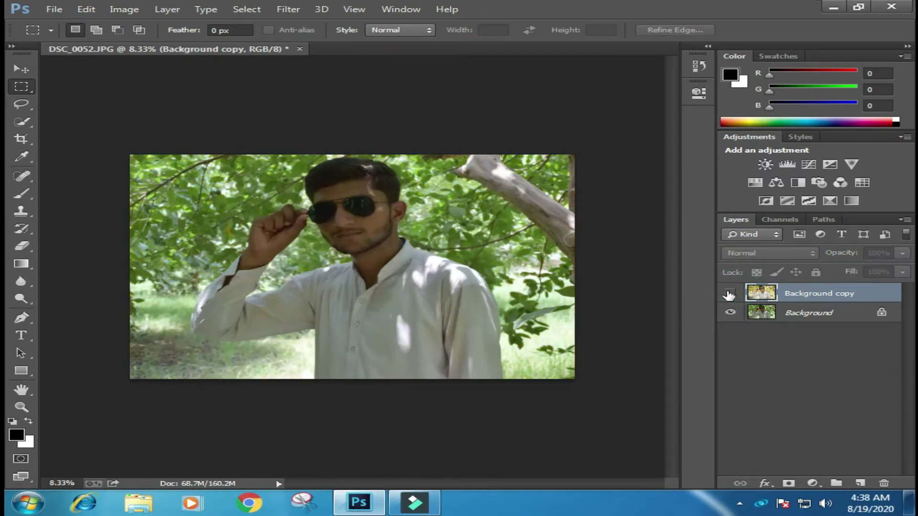
click(728, 294)
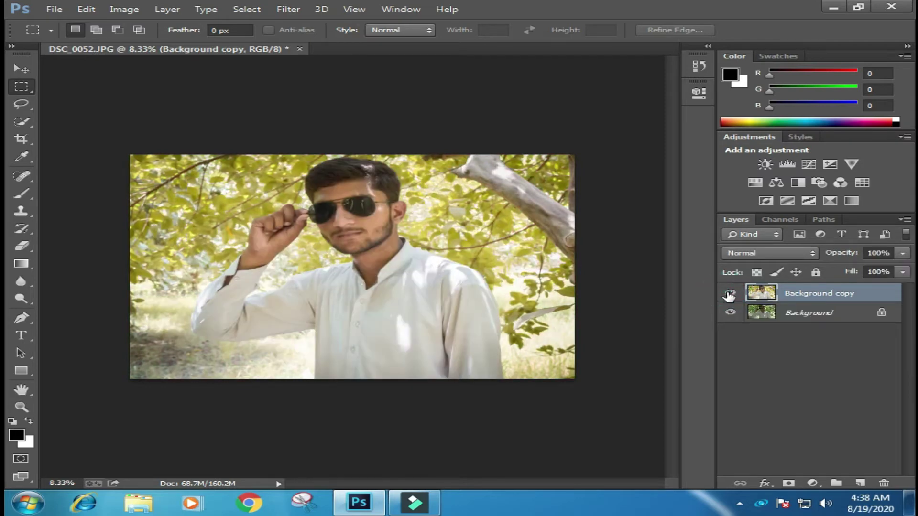
- Merge all visible layers into the Background and duplicate the merged layer
right_click(790, 295)
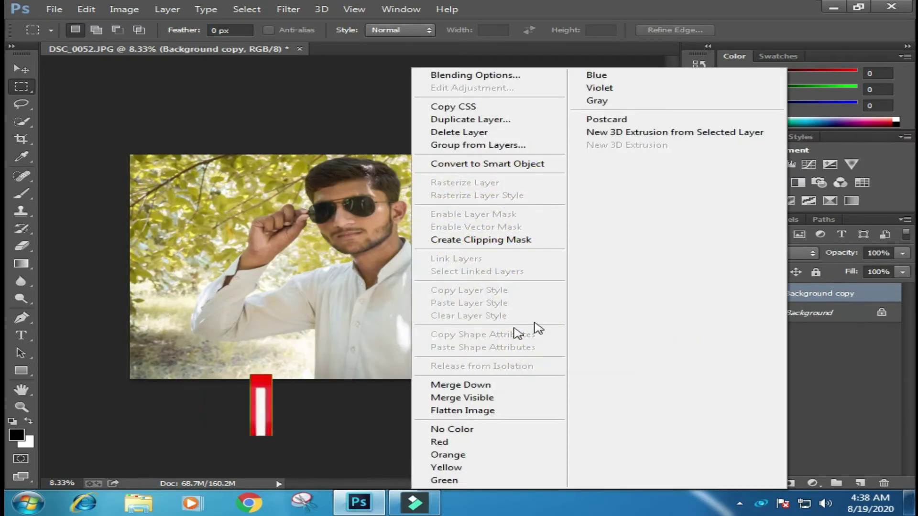
click(489, 399)
drag(810, 303, 860, 482)
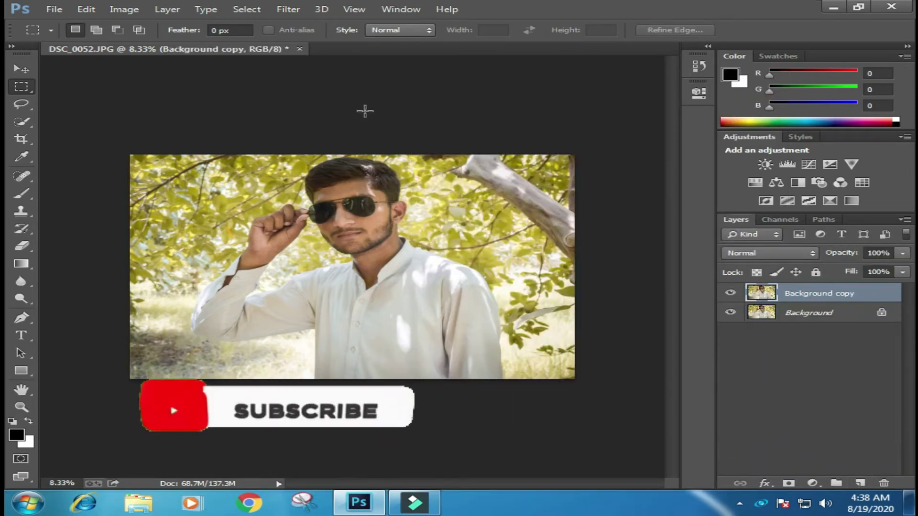
- Open the Liquify filter on the duplicate, view the head up close, and set the Forward Warp brush size to 1112
click(279, 14)
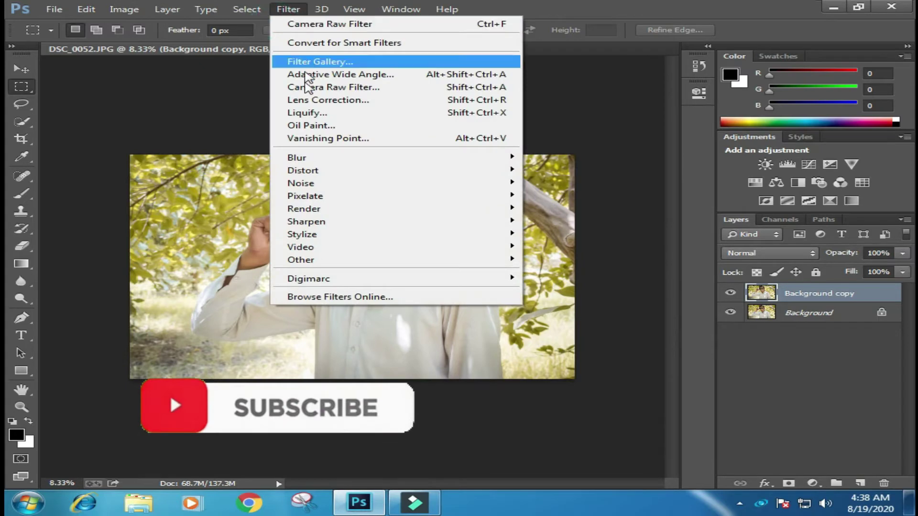
click(307, 116)
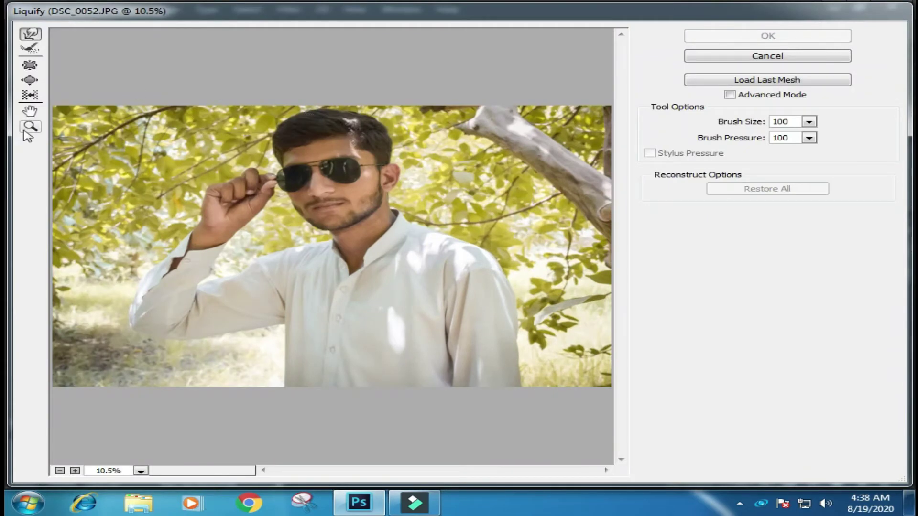
click(30, 127)
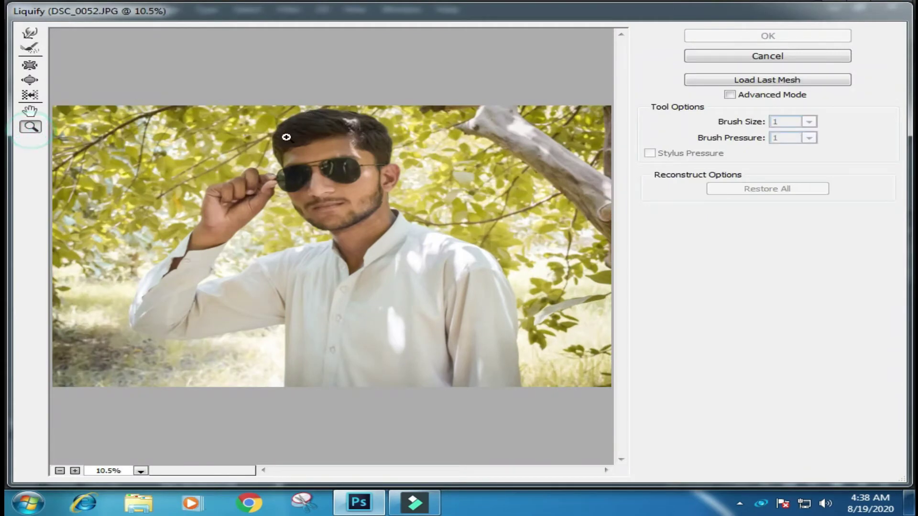
click(236, 103)
click(29, 33)
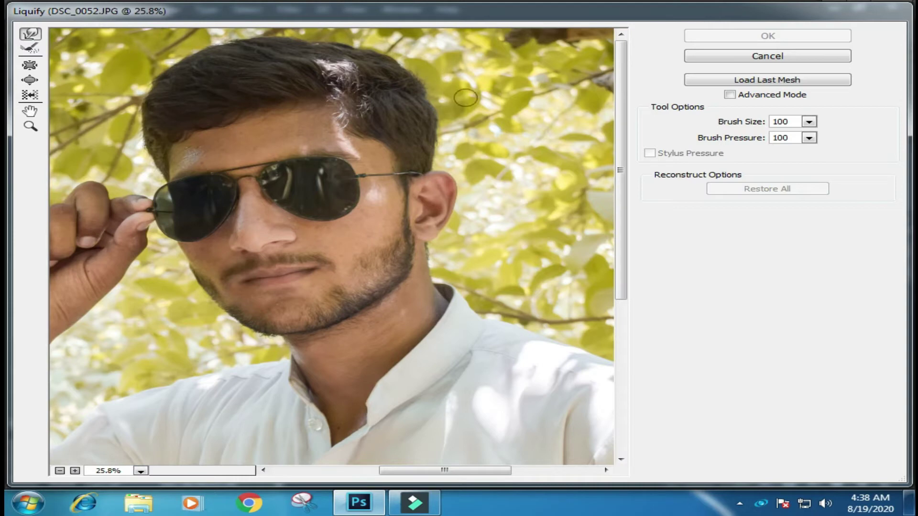
click(807, 123)
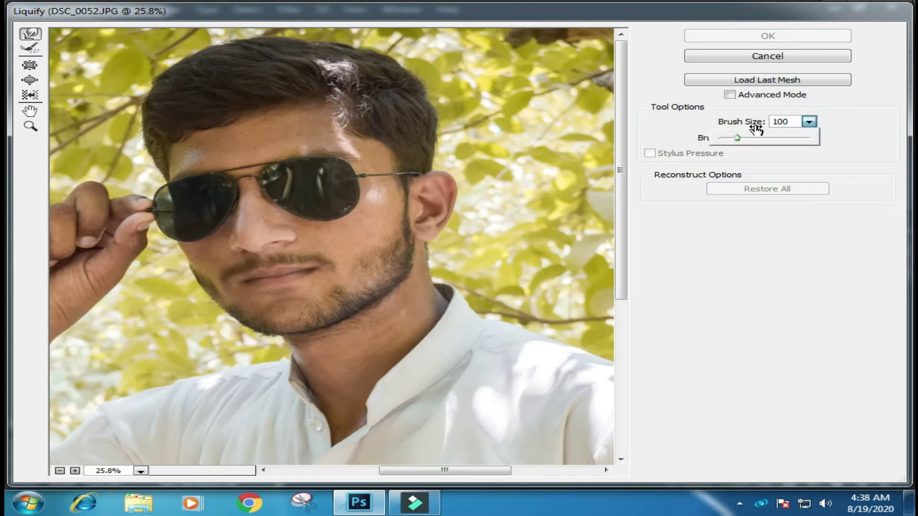
click(760, 139)
click(747, 138)
click(751, 137)
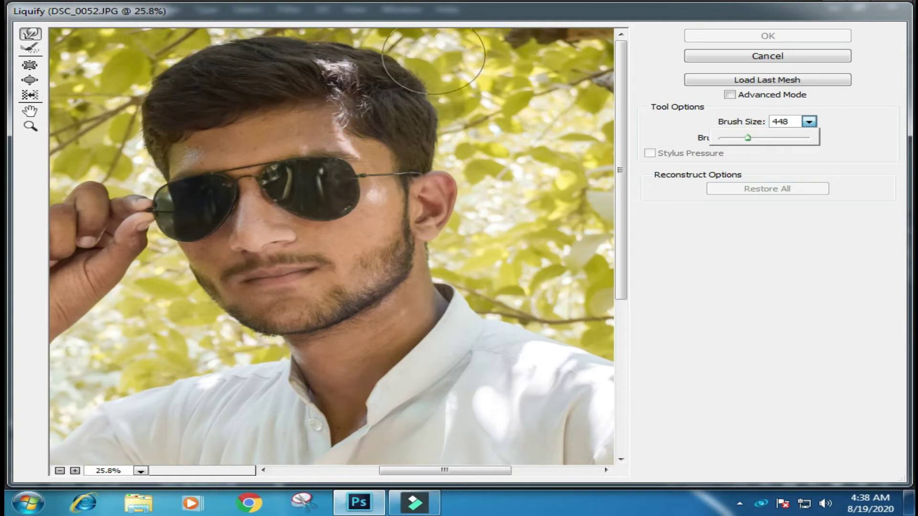
drag(752, 139, 757, 138)
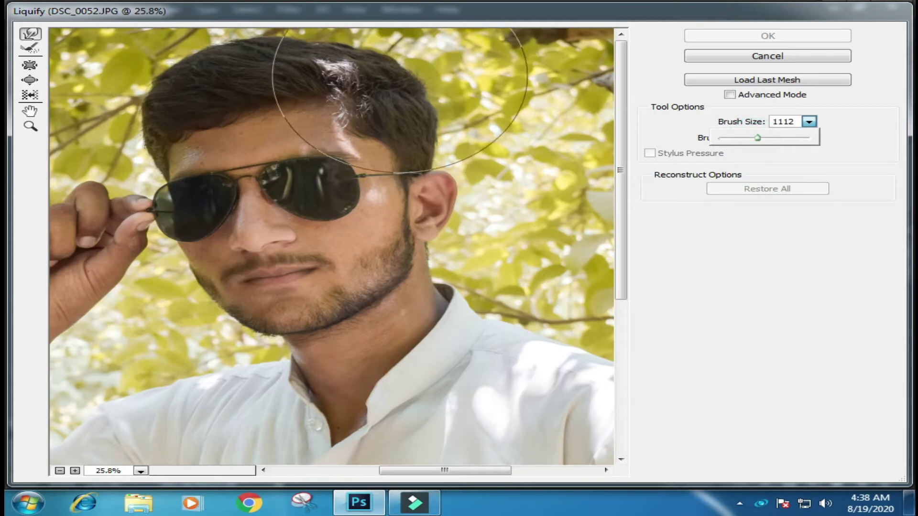
click(375, 29)
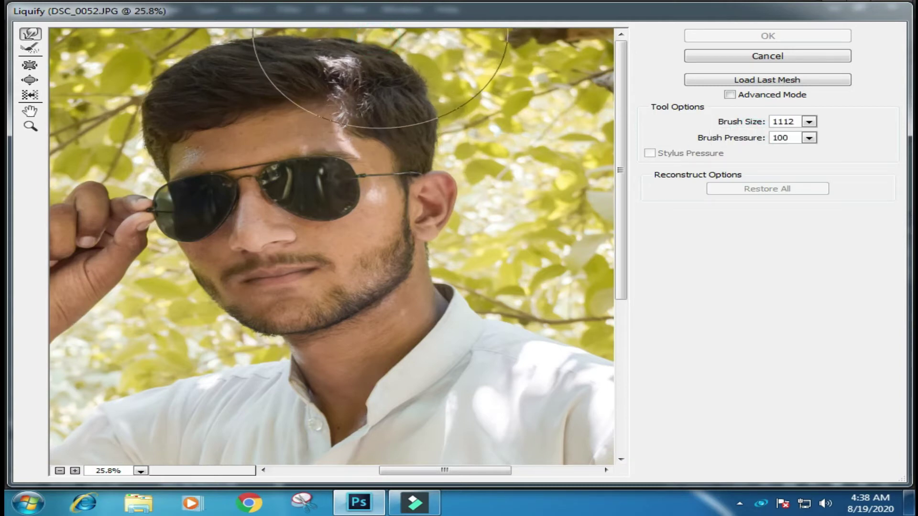
- Push the hair outward along the crown and both sides to add volume, and apply the Liquify changes
drag(378, 29, 390, 21)
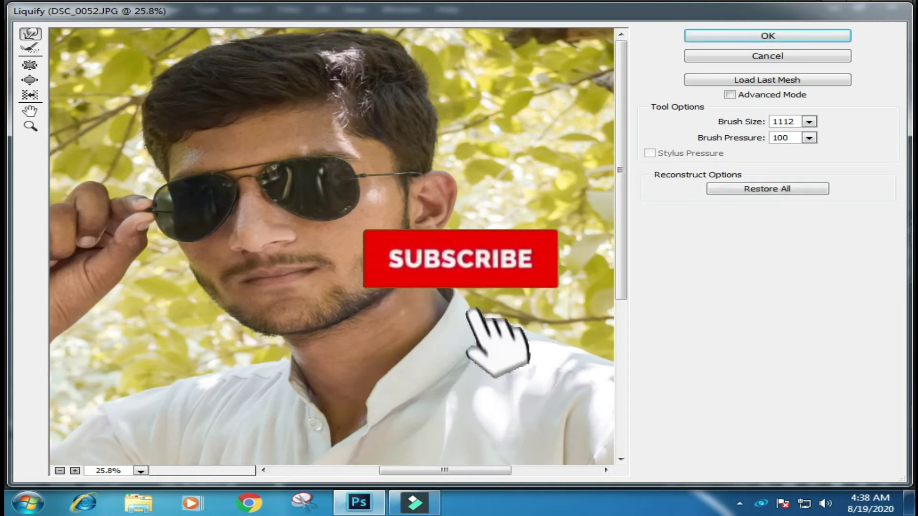
drag(288, 34, 160, 27)
mouse_move(179, 60)
mouse_down()
mouse_move(167, 82)
mouse_move(131, 76)
mouse_up()
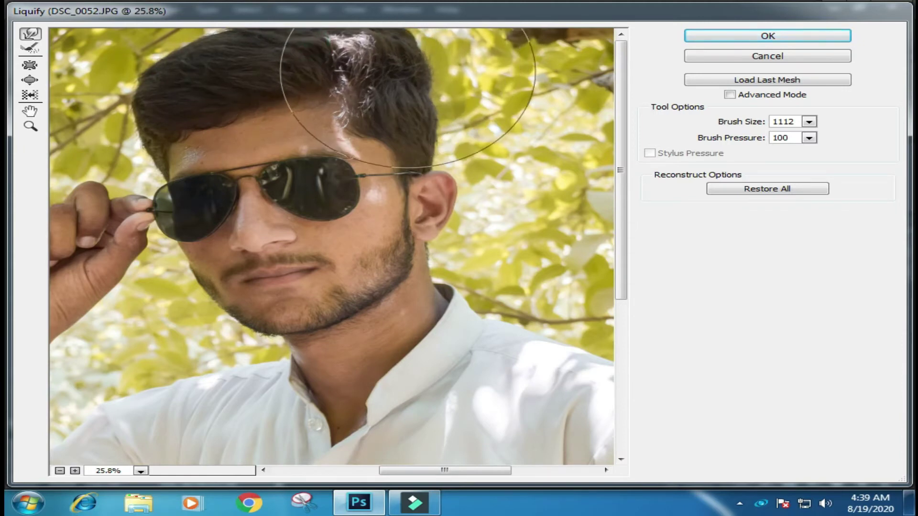
drag(411, 67, 419, 66)
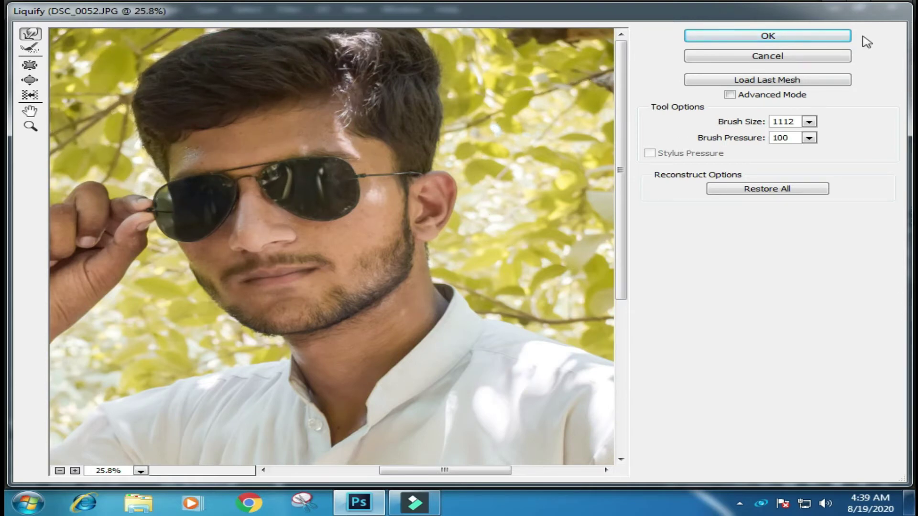
click(766, 44)
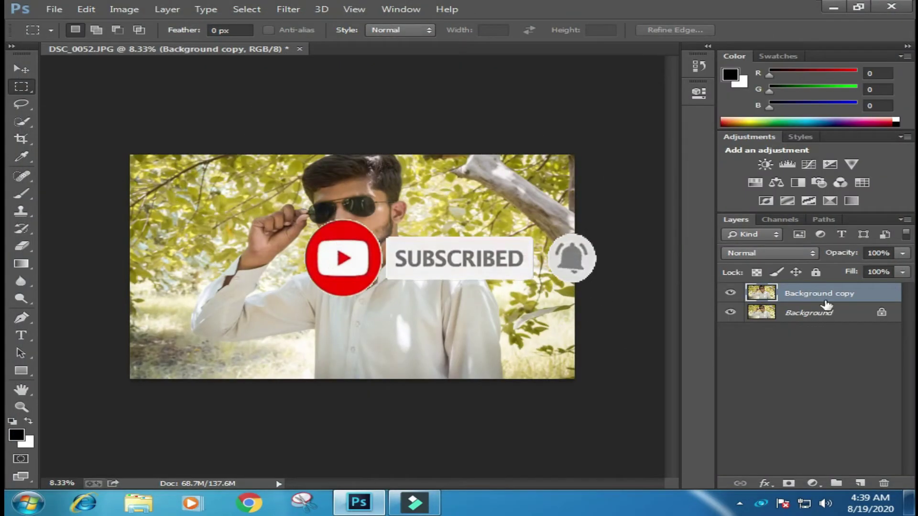
- Duplicate the Background copy layer and choose the Mixer Brush tool for smoothing the skin
drag(826, 305, 862, 488)
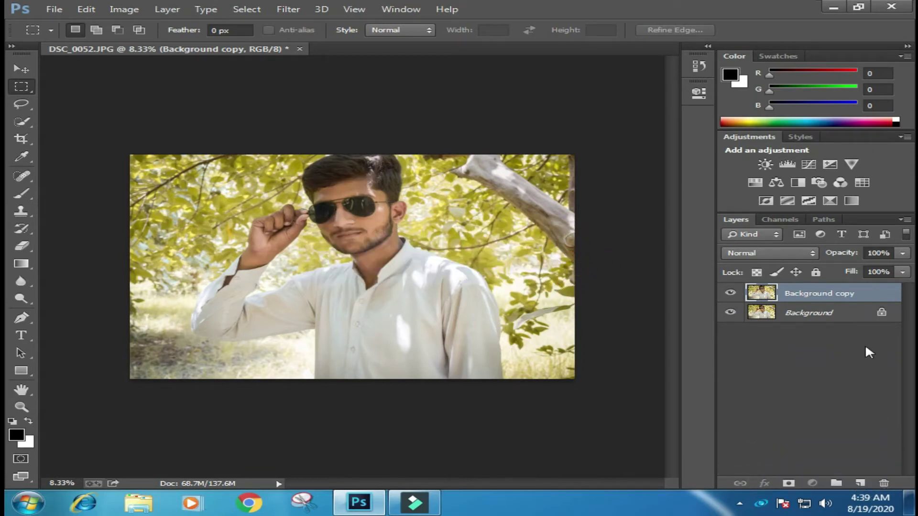
drag(845, 305, 861, 483)
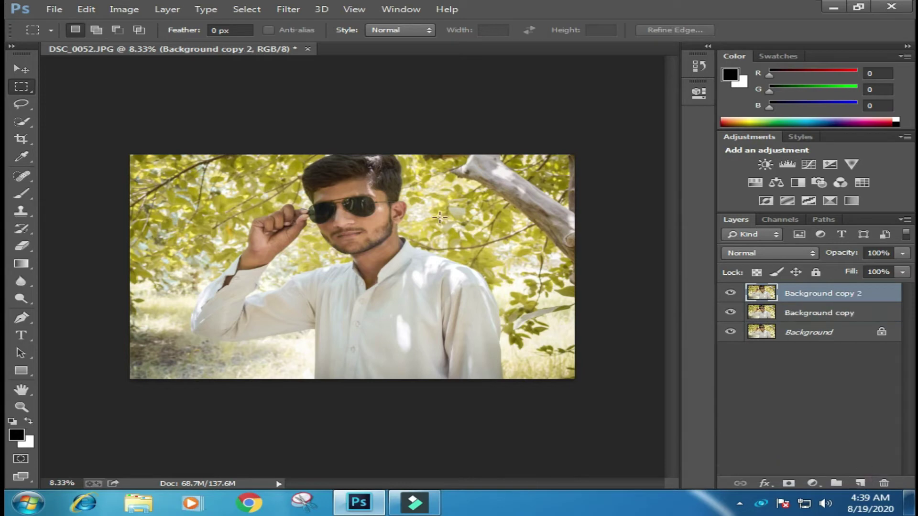
click(18, 194)
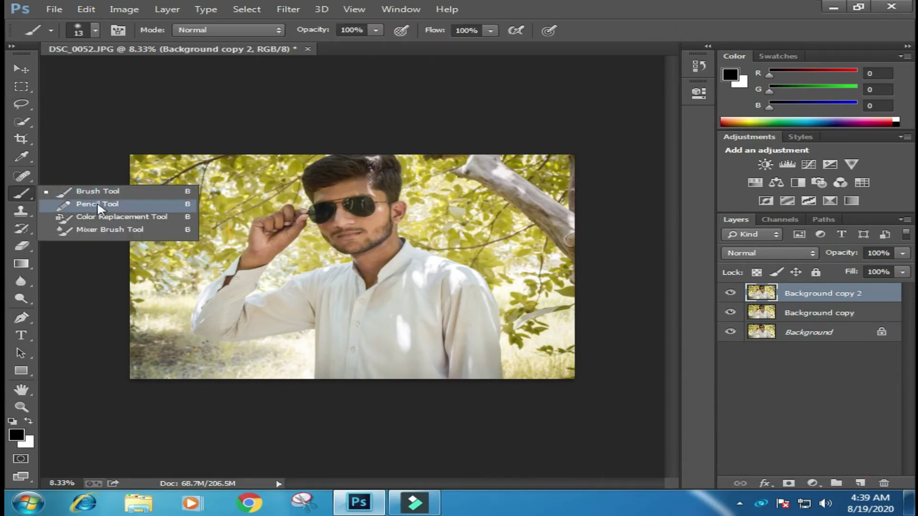
click(86, 230)
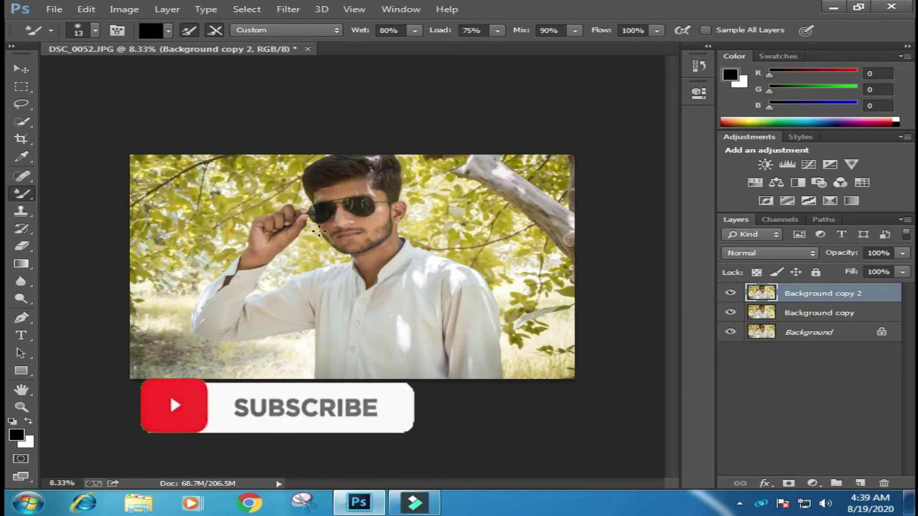
- Examine the skin on the forehead, nose and cheeks up close at 66.67% zoom
key(ctrl+plus)
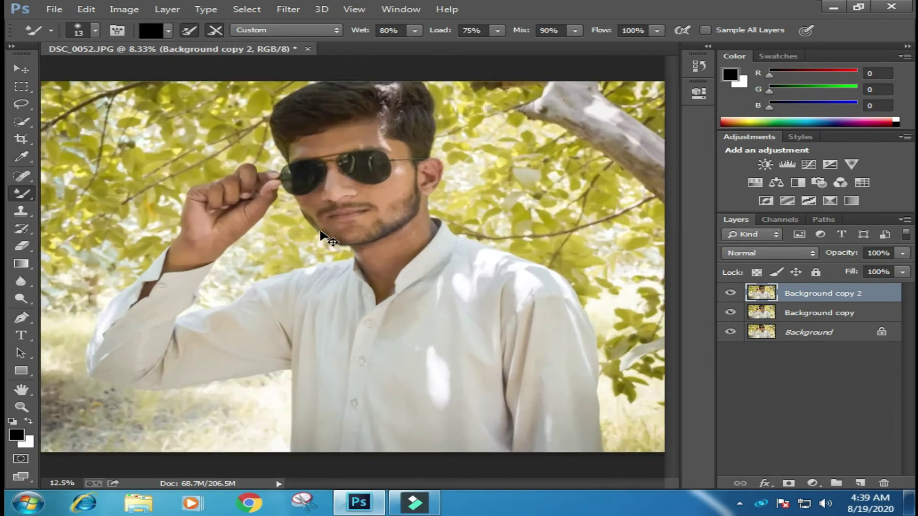
key(ctrl+plus)
key(ctrl+plus)
key(ctrl+plus)
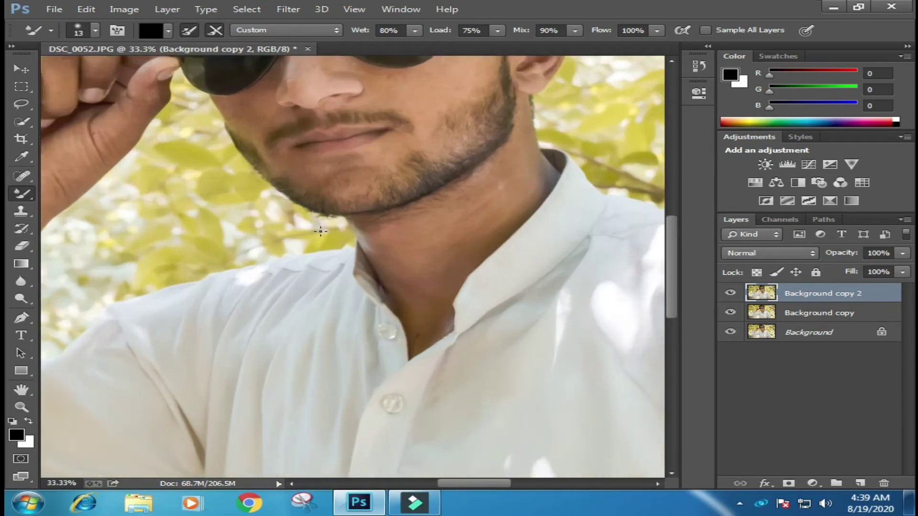
scroll(318, 230, up, 8)
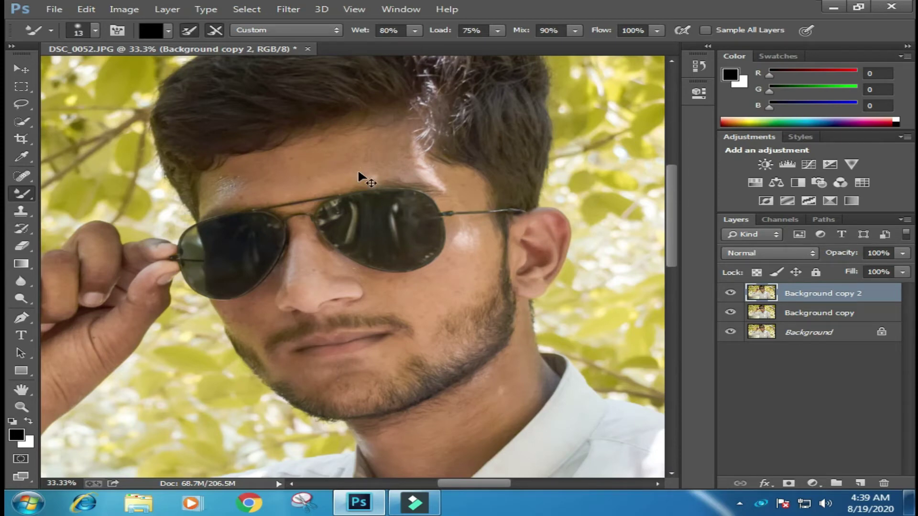
key(ctrl+plus)
key(ctrl+plus)
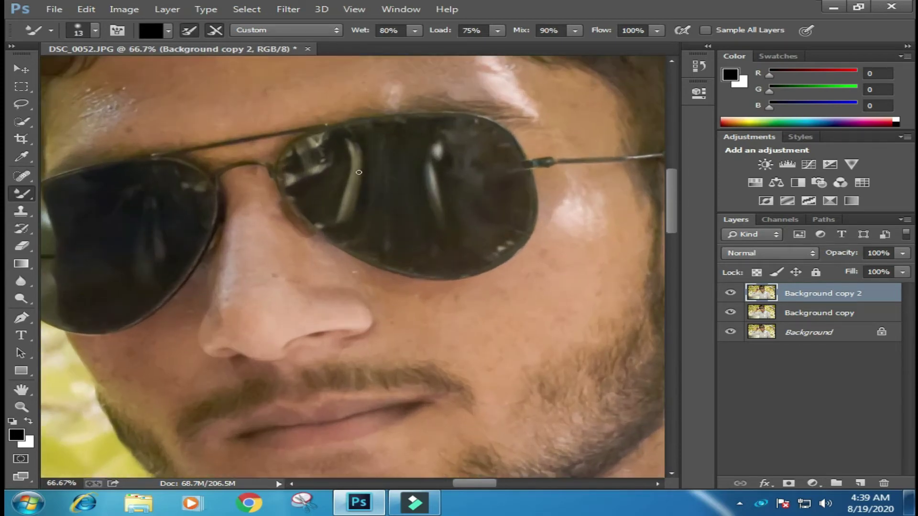
scroll(255, 152, up, 1)
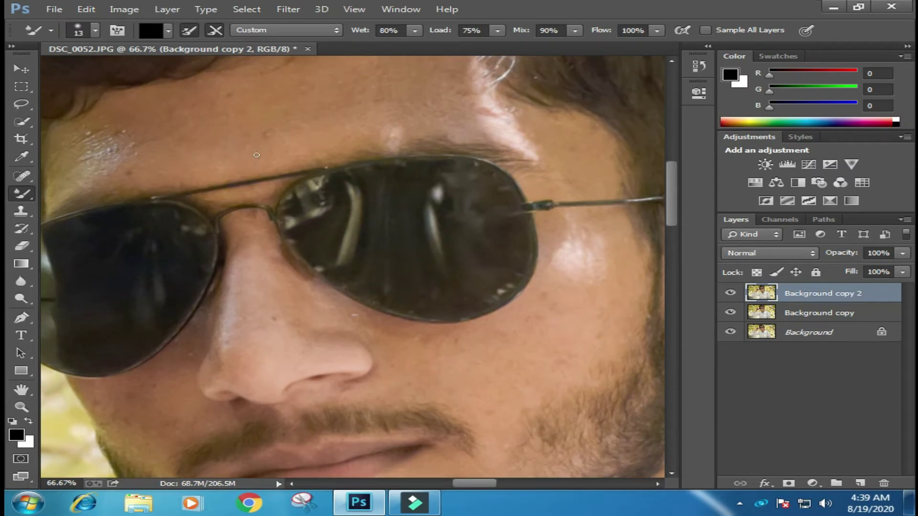
scroll(256, 152, down, 2)
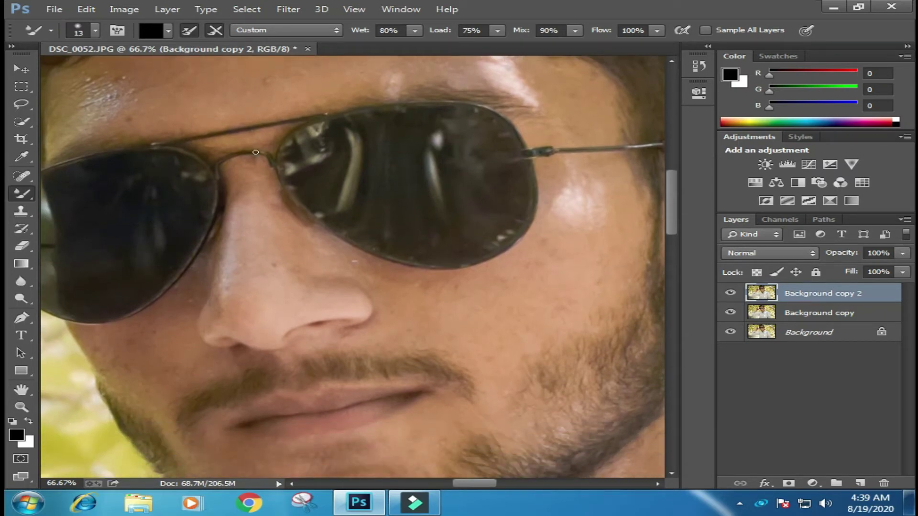
scroll(227, 198, up, 2)
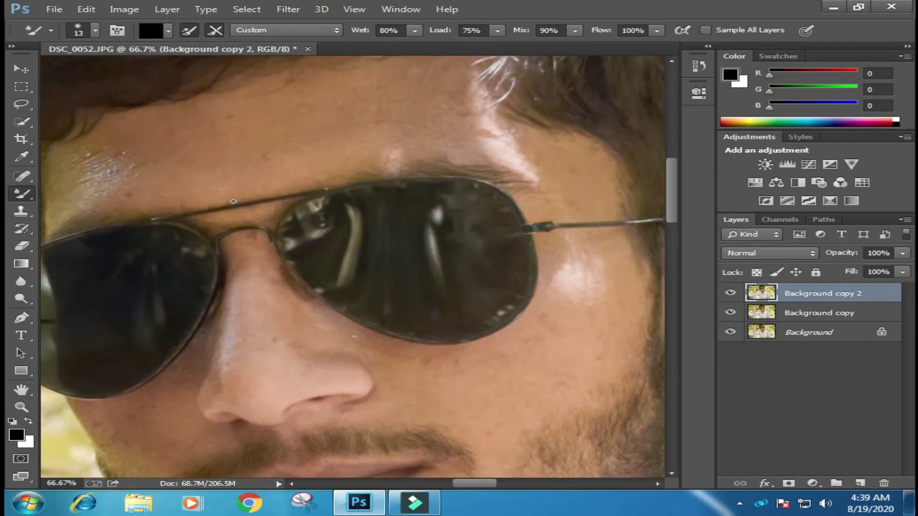
scroll(233, 201, down, 2)
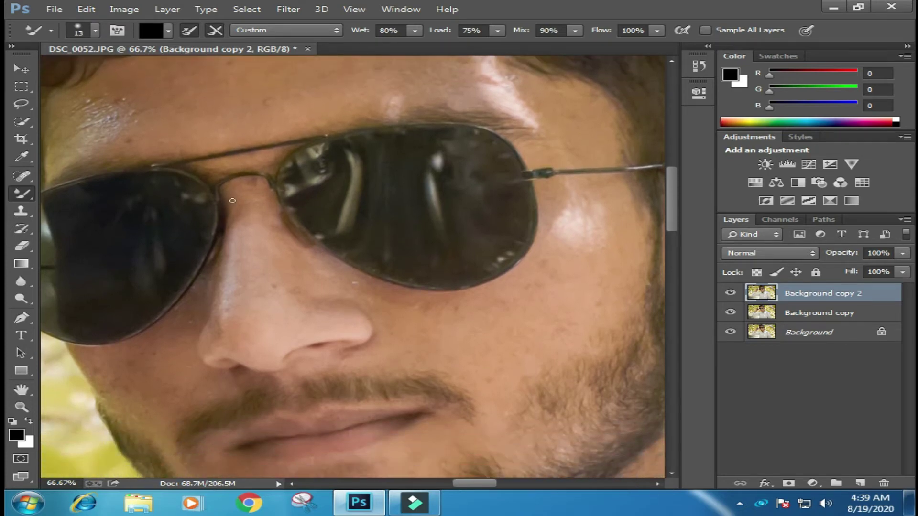
- Set the Mixer Brush to Wet 40%, Load 10%, Mix 50% and Flow 44%
click(412, 31)
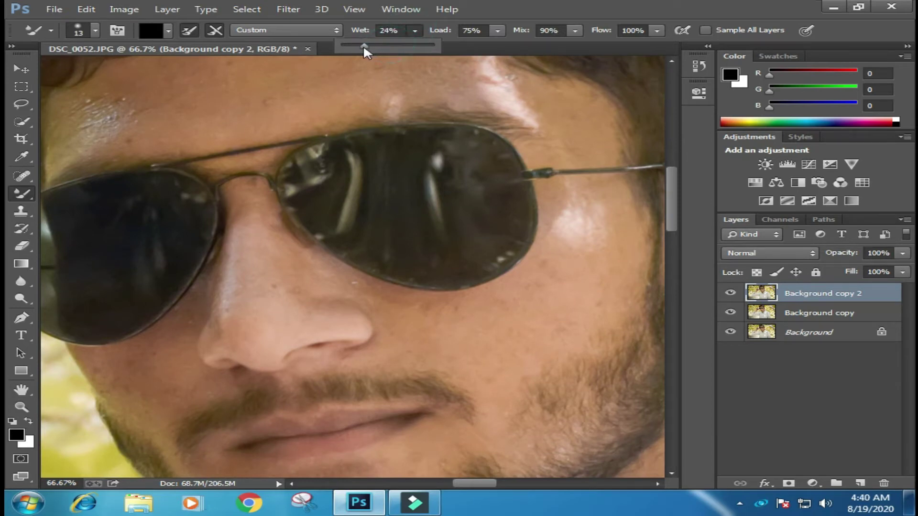
click(493, 30)
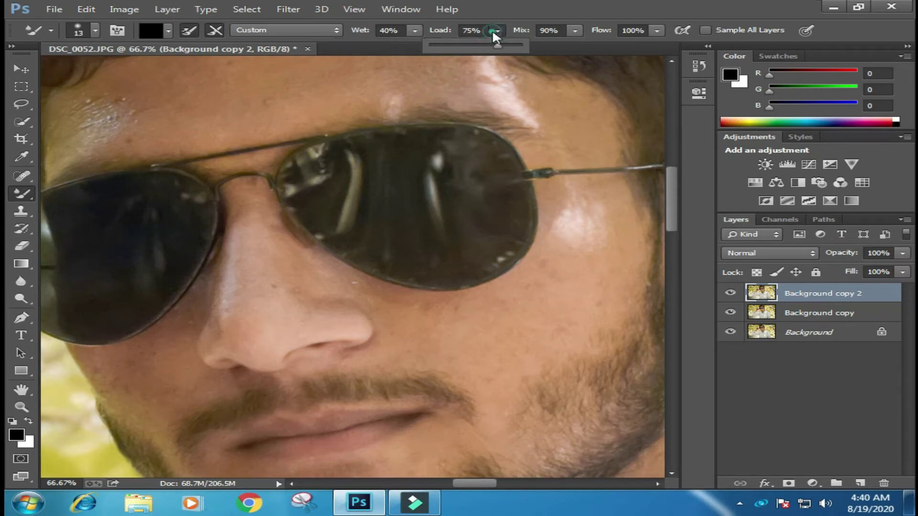
click(438, 44)
click(576, 31)
click(539, 45)
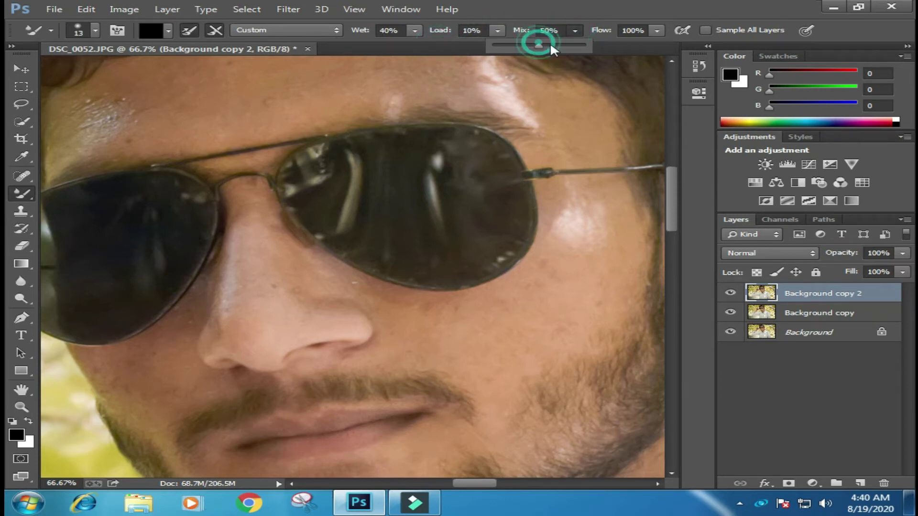
click(658, 30)
click(606, 45)
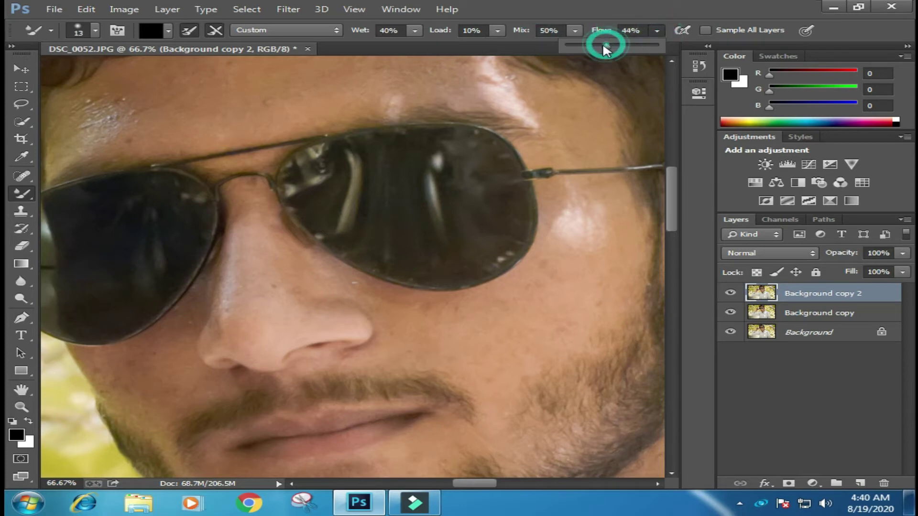
- Pick a soft round brush preset for the Mixer Brush and set its size to 75 px
right_click(206, 108)
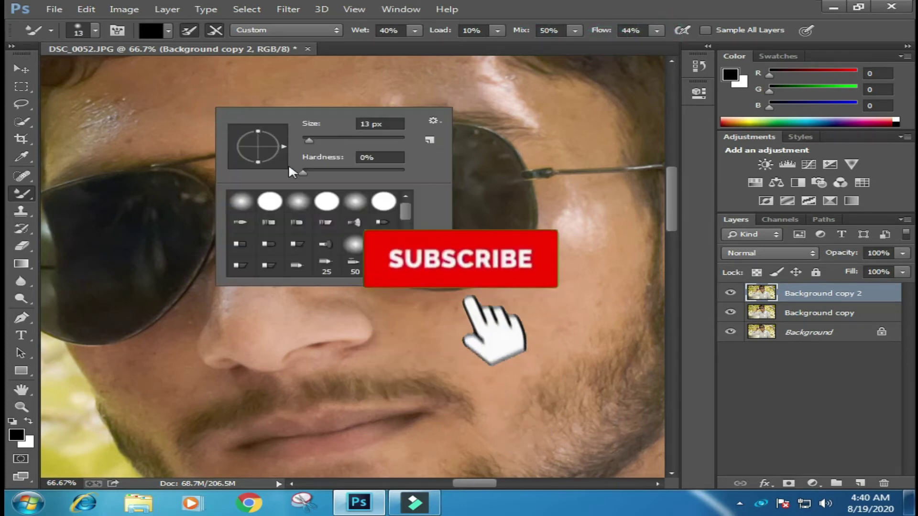
double_click(356, 206)
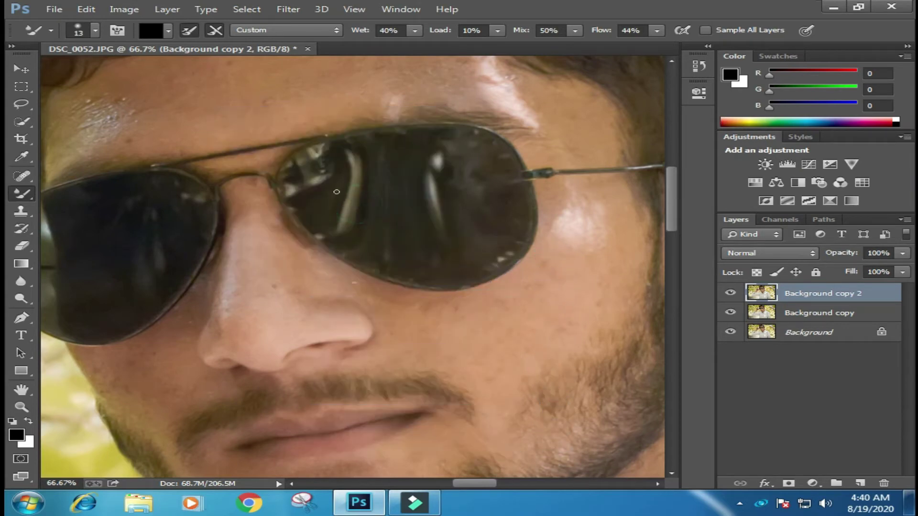
right_click(183, 87)
drag(291, 120, 316, 119)
key(Return)
- Smooth the skin on the bridge, tip and side of the nose with the 75 px Mixer Brush
drag(268, 203, 287, 306)
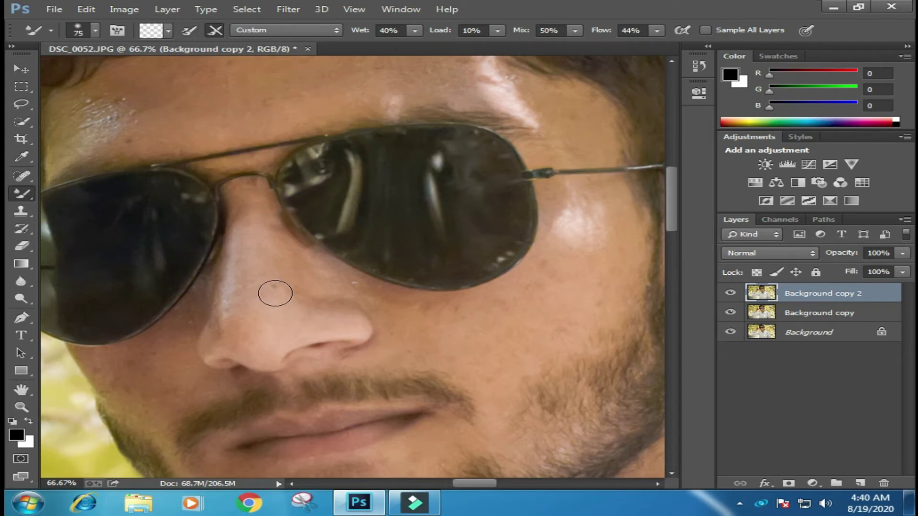
key(ctrl+plus)
scroll(199, 215, up, 1)
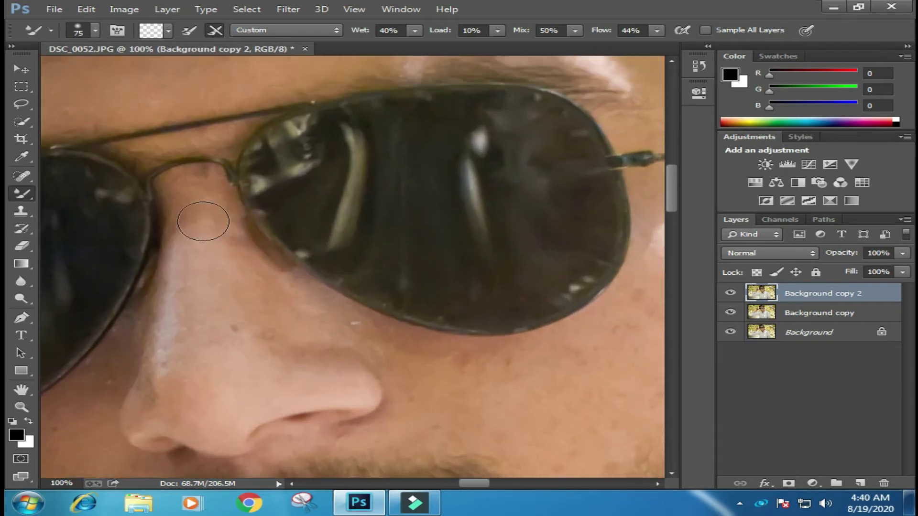
click(205, 323)
mouse_move(205, 323)
mouse_down()
mouse_move(190, 309)
mouse_move(210, 316)
mouse_move(203, 333)
mouse_move(194, 288)
mouse_move(179, 311)
mouse_move(187, 336)
mouse_move(217, 347)
mouse_move(240, 304)
mouse_move(259, 351)
mouse_move(231, 387)
mouse_move(192, 371)
mouse_move(189, 360)
mouse_move(167, 381)
mouse_move(183, 414)
mouse_move(192, 376)
mouse_move(168, 426)
mouse_move(224, 372)
mouse_move(232, 405)
mouse_move(252, 419)
mouse_move(335, 408)
mouse_move(321, 384)
mouse_move(276, 383)
mouse_move(342, 380)
mouse_up()
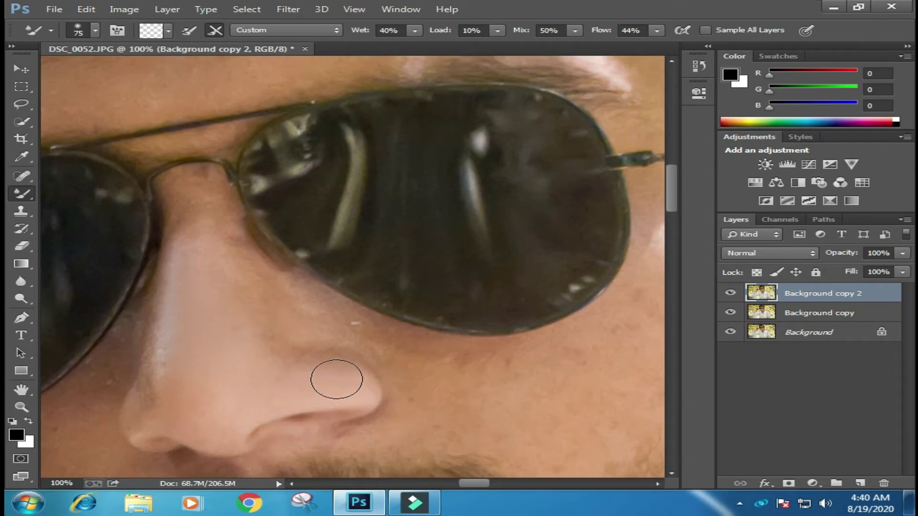
mouse_move(206, 236)
mouse_down()
mouse_move(261, 286)
mouse_move(246, 254)
mouse_move(231, 309)
mouse_move(182, 375)
mouse_move(212, 240)
mouse_move(306, 306)
mouse_up()
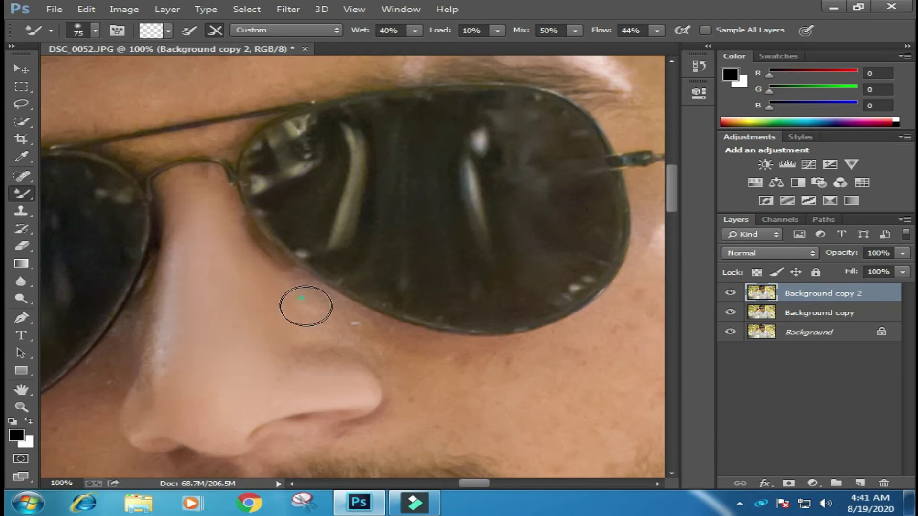
- Smooth the forehead and the shiny patch at the temple above the sunglasses with a 97 px Mixer Brush
scroll(306, 306, up, 5)
mouse_move(238, 303)
mouse_down()
mouse_move(266, 338)
mouse_move(429, 248)
mouse_move(351, 254)
mouse_move(297, 276)
mouse_up()
mouse_move(76, 371)
mouse_down()
mouse_move(301, 154)
mouse_move(299, 280)
mouse_up()
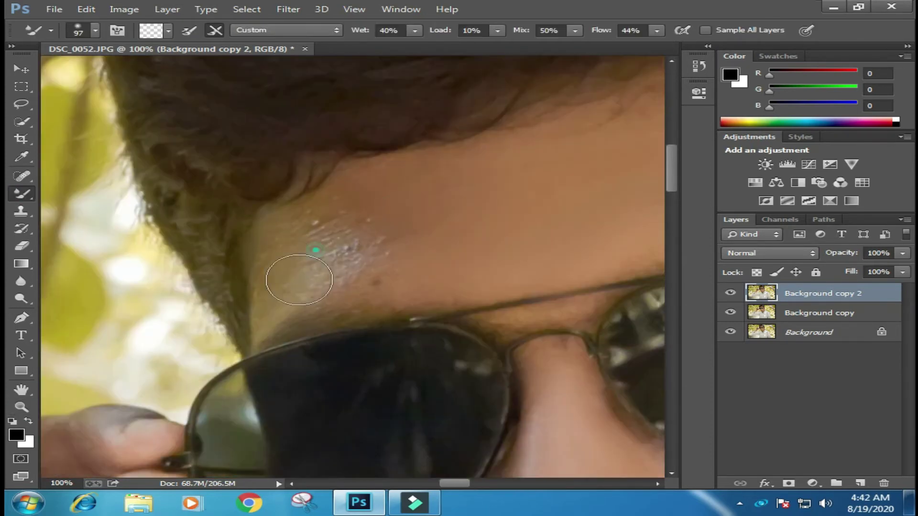
- Reduce the brush to 60 px and smooth the cheek below the sunglass lens nearest the raised hand
scroll(430, 296, down, 5)
key(bracketleft)
key(bracketleft)
key(bracketleft)
key(bracketleft)
drag(513, 205, 396, 294)
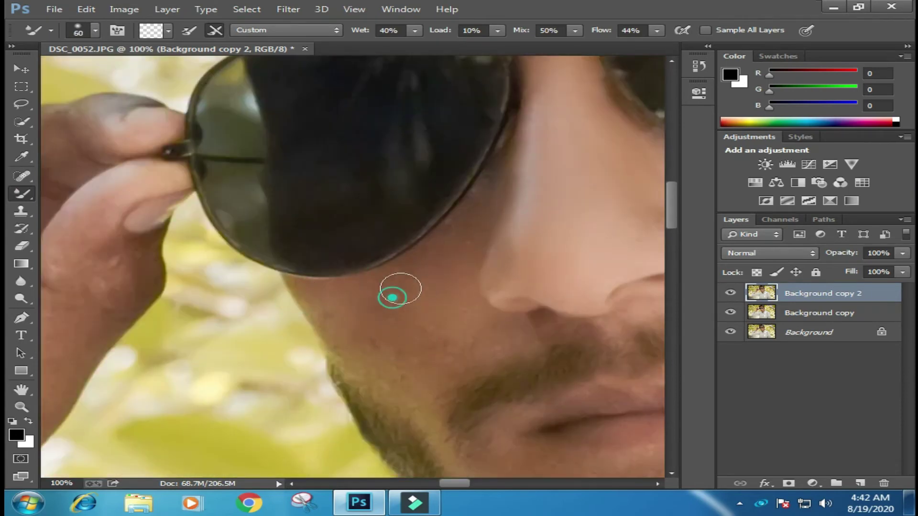
- Smooth the skin around the moustache, lips and chin, enlarging the brush to 70 px
scroll(386, 400, down, 3)
drag(605, 348, 664, 350)
scroll(665, 351, right, 5)
key(bracketright)
click(514, 358)
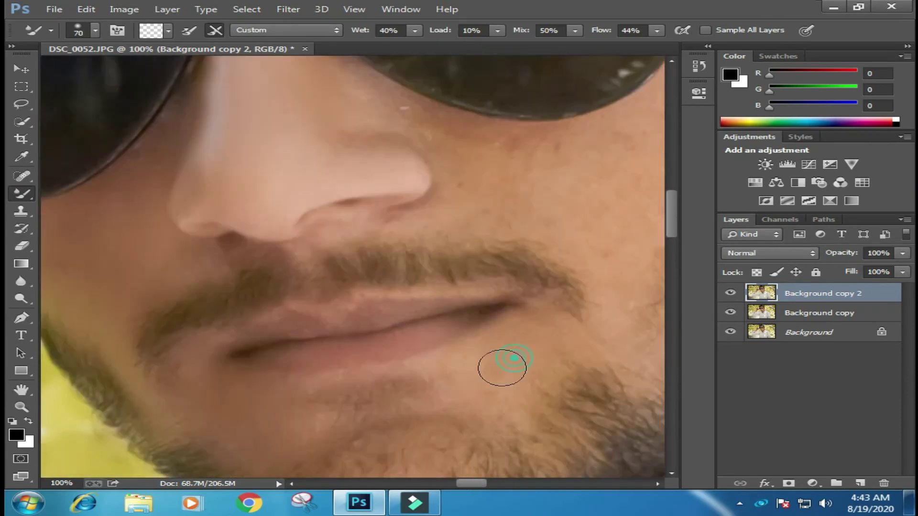
- Smooth the cheek between the sunglasses and the ear with the Mixer Brush, enlarging it to 90 px
scroll(368, 215, up, 3)
drag(572, 263, 551, 297)
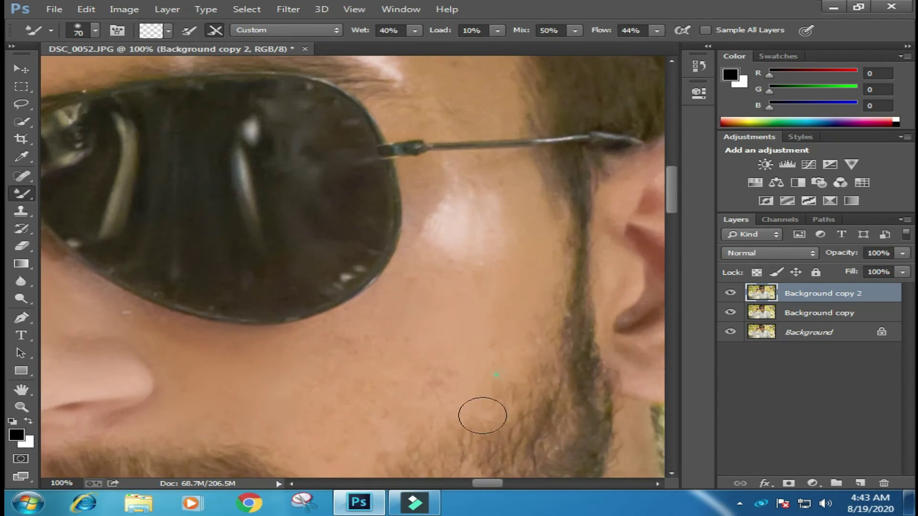
key(bracketright)
key(bracketright)
scroll(445, 345, down, 2)
scroll(466, 315, up, 2)
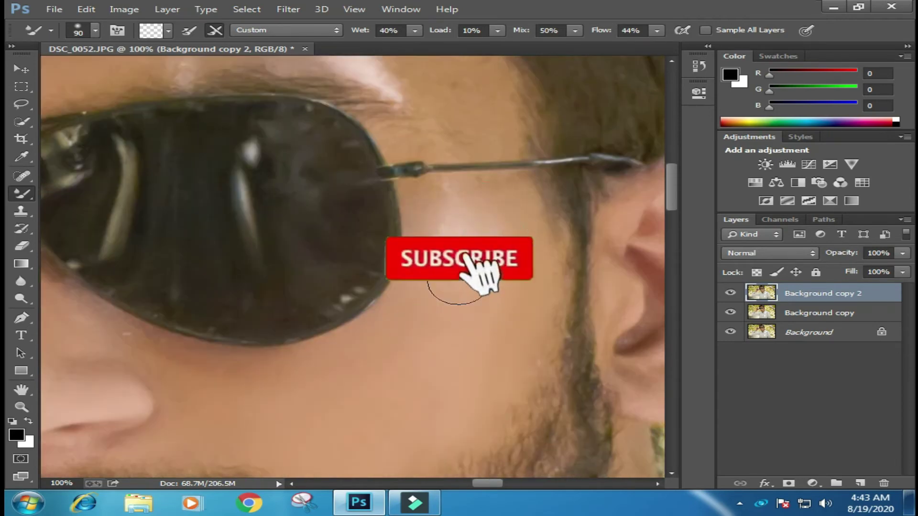
- Reduce the brush to 60 px and blend the neck skin just below the ear and beard
scroll(467, 199, right, 6)
key(bracketleft)
key(bracketleft)
key(bracketleft)
scroll(335, 335, down, 3)
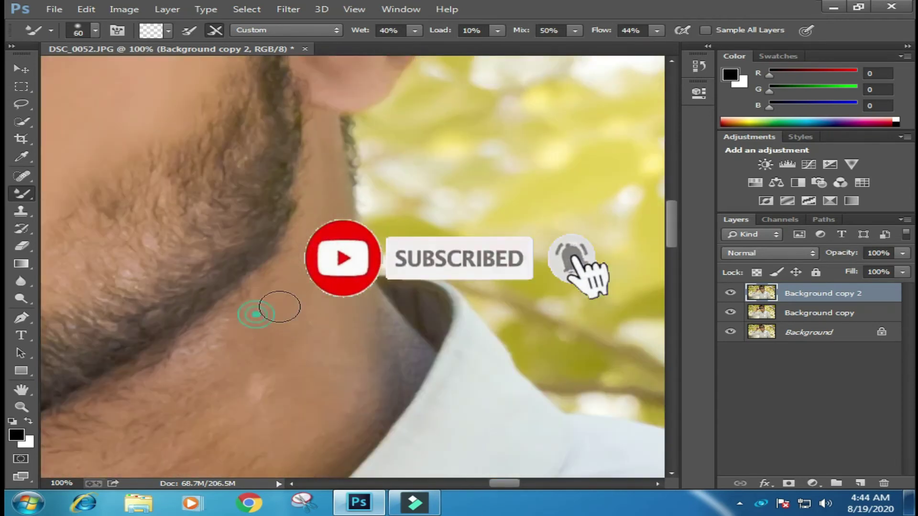
- Enlarge the brush to 125 px and smooth the front of the neck between beard and collar
key(bracketright)
key(bracketright)
key(bracketright)
key(bracketright)
key(bracketright)
scroll(287, 392, down, 2)
scroll(382, 431, left, 2)
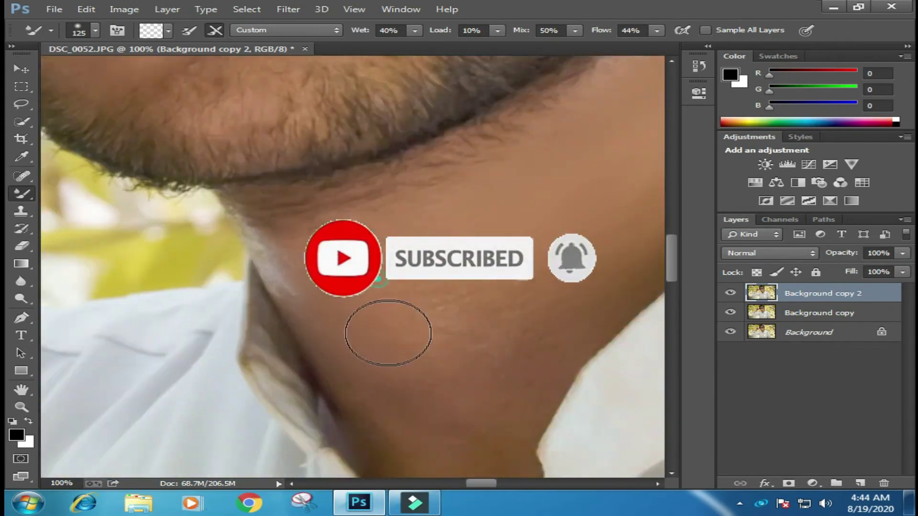
- Smooth the palm and wrist of the raised hand with a 150 px Mixer Brush
key(ctrl+minus)
key(ctrl+minus)
key(ctrl+minus)
key(ctrl+minus)
key(ctrl+minus)
key(ctrl+plus)
key(ctrl+plus)
scroll(410, 461, left, 2)
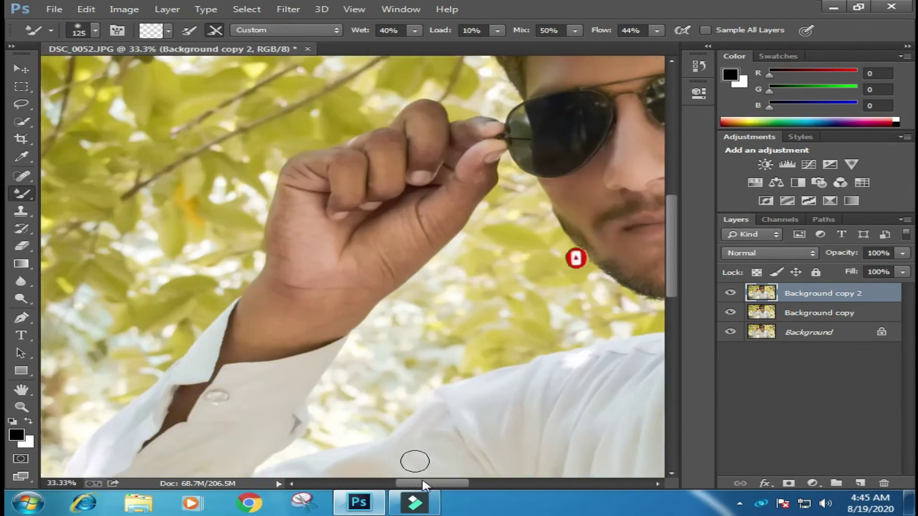
key(ctrl+plus)
key(bracketright)
mouse_move(301, 207)
mouse_down()
mouse_move(285, 186)
mouse_move(307, 201)
mouse_up()
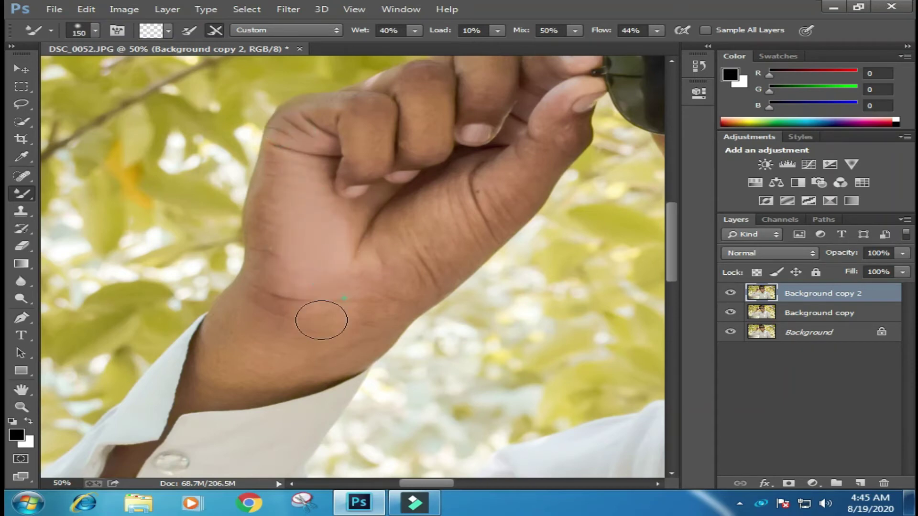
mouse_move(240, 352)
mouse_down()
mouse_move(259, 341)
mouse_move(300, 352)
mouse_up()
click(322, 352)
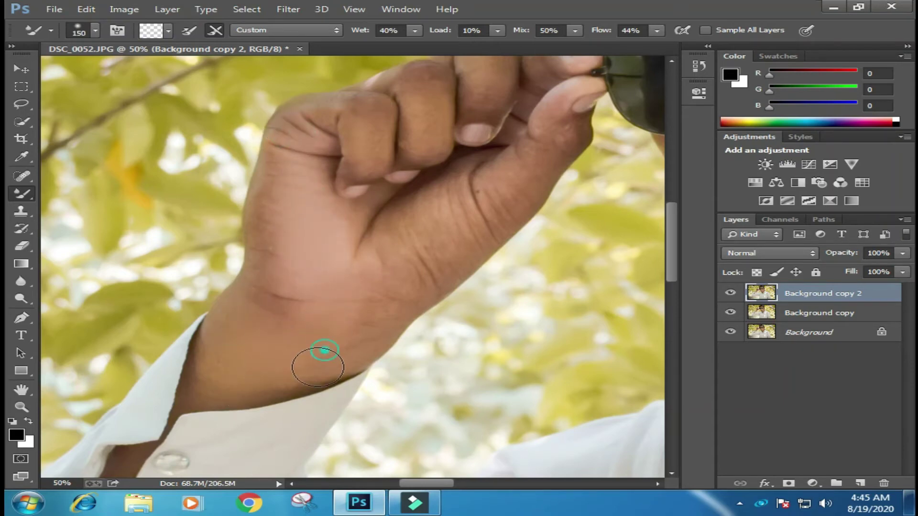
- Blend away the creases at the base of the thumb and along the outer side of the palm
drag(399, 293, 438, 227)
drag(514, 191, 502, 194)
drag(526, 153, 451, 205)
mouse_move(466, 174)
mouse_down()
mouse_move(441, 190)
mouse_move(308, 188)
mouse_up()
click(278, 188)
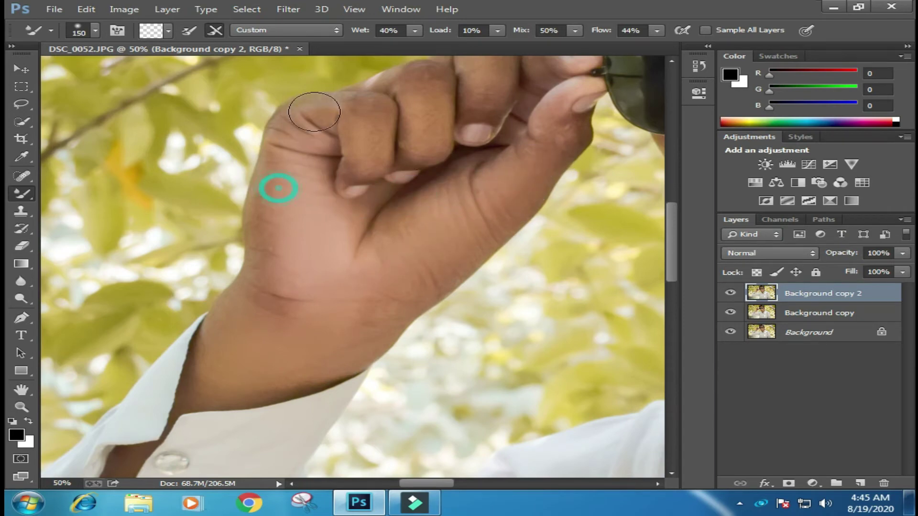
- Reduce the brush to 100 px and smooth the little finger and ring finger of the raised hand
click(344, 122)
click(368, 129)
key(bracketleft)
key(bracketleft)
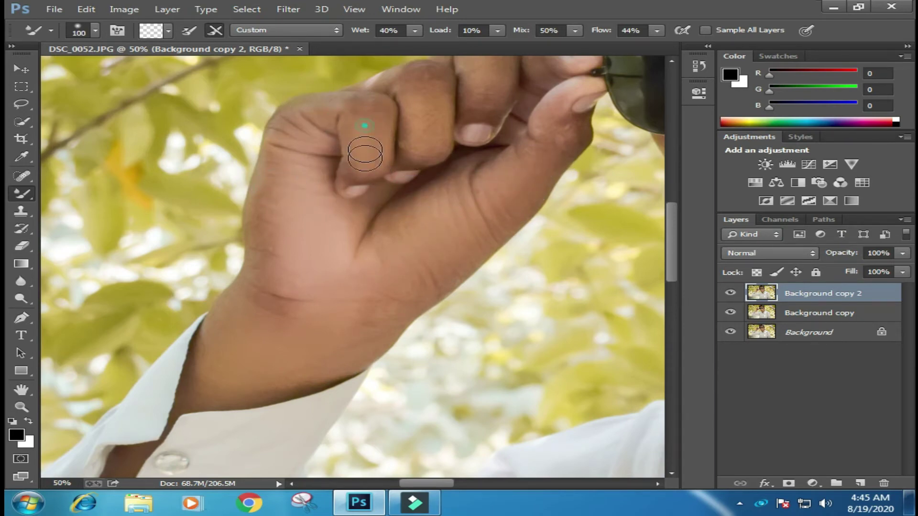
click(371, 139)
mouse_move(433, 117)
mouse_down()
mouse_move(435, 151)
mouse_move(430, 123)
mouse_move(418, 130)
mouse_up()
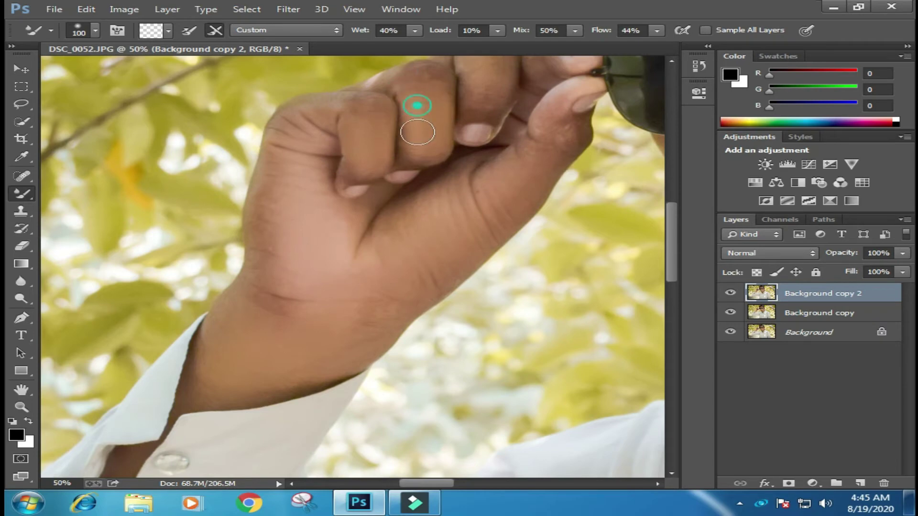
- Smooth the middle finger and the thumb from its tip down to the base
scroll(469, 124, up, 3)
drag(477, 105, 478, 139)
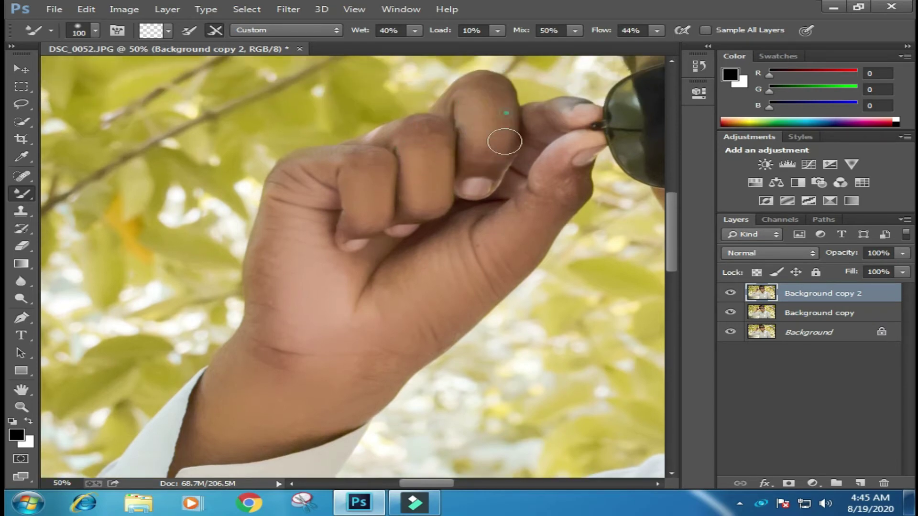
click(498, 136)
drag(576, 139, 566, 148)
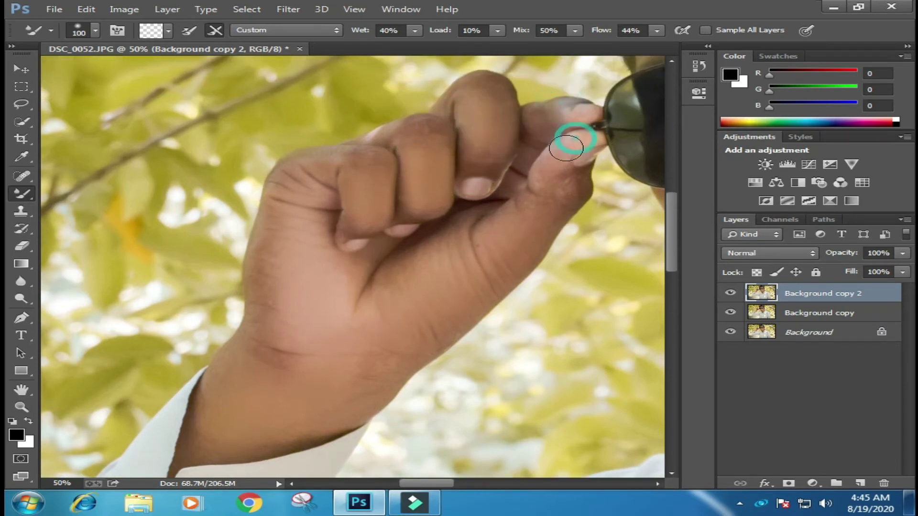
click(528, 203)
click(490, 250)
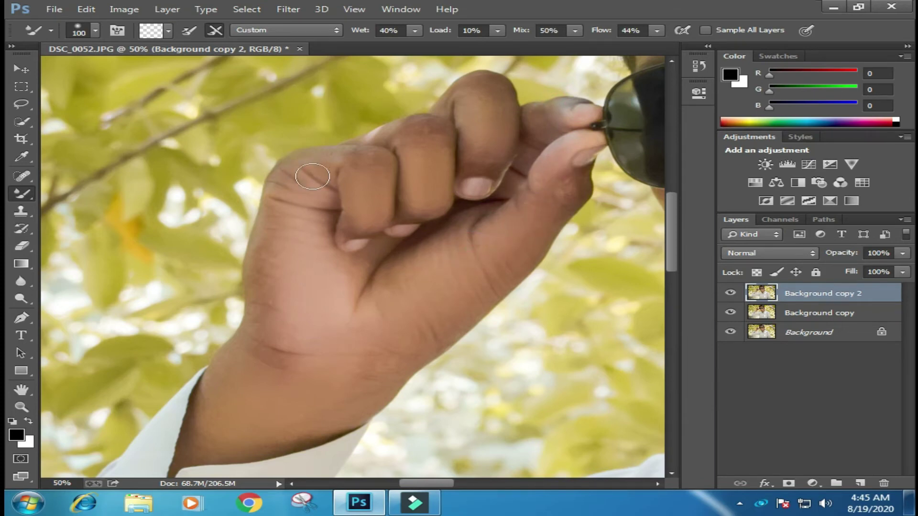
- Soften the remaining creases below the little finger, across the palm and at the wrist
click(287, 188)
click(331, 200)
click(319, 252)
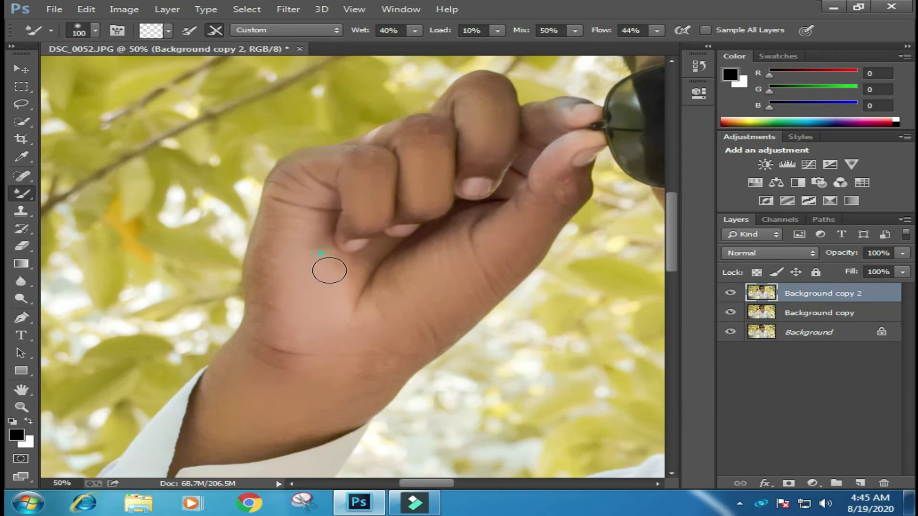
click(295, 187)
click(272, 290)
click(449, 252)
click(386, 343)
click(352, 400)
drag(416, 371, 416, 354)
- Examine the smoothed face and hand, both up close and in the wider picture
key(ctrl+minus)
key(ctrl+minus)
key(ctrl+minus)
key(ctrl+minus)
key(ctrl+minus)
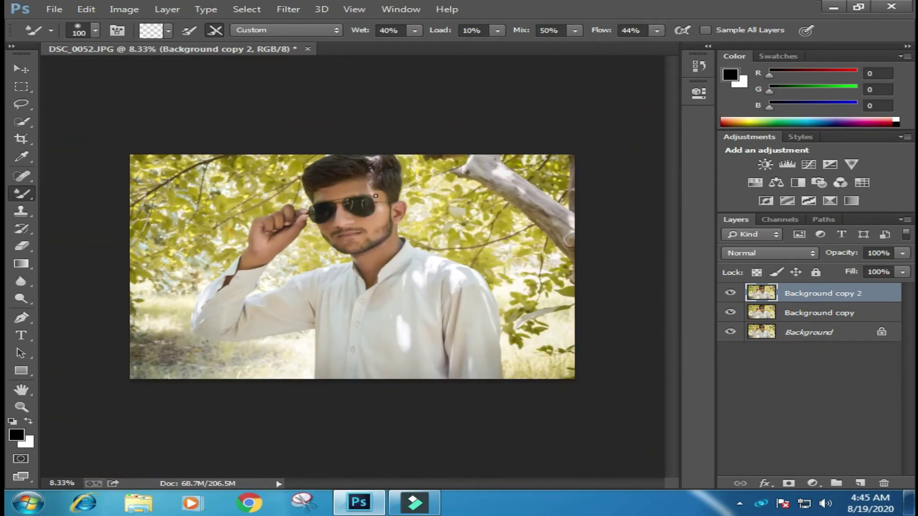
click(21, 407)
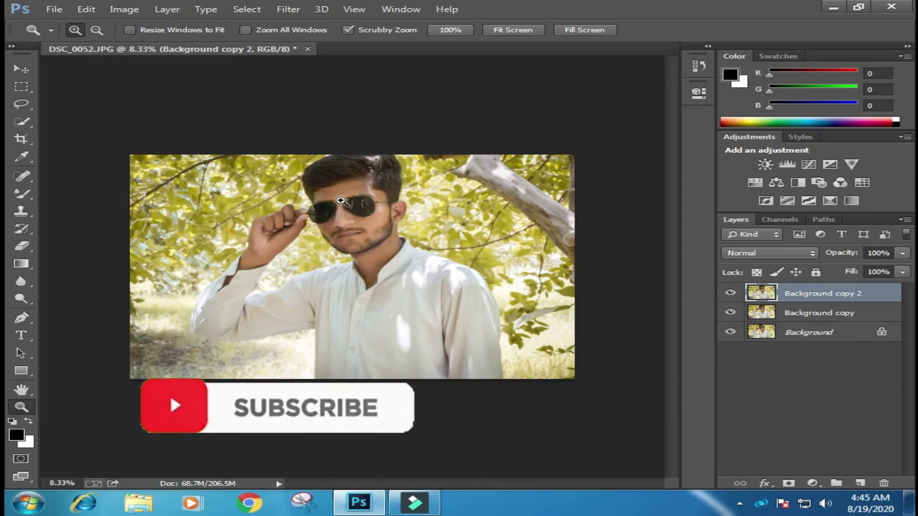
drag(377, 192, 492, 322)
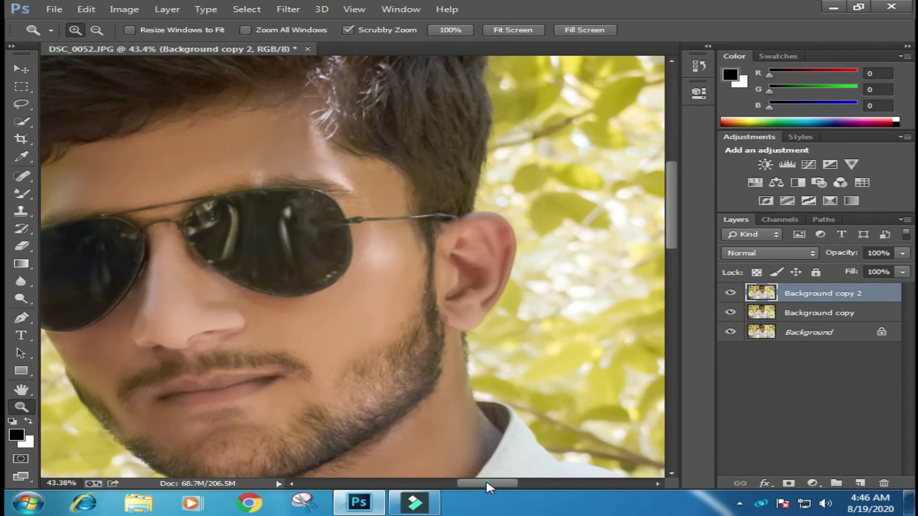
drag(486, 480, 457, 484)
scroll(471, 436, down, 1)
drag(423, 394, 388, 377)
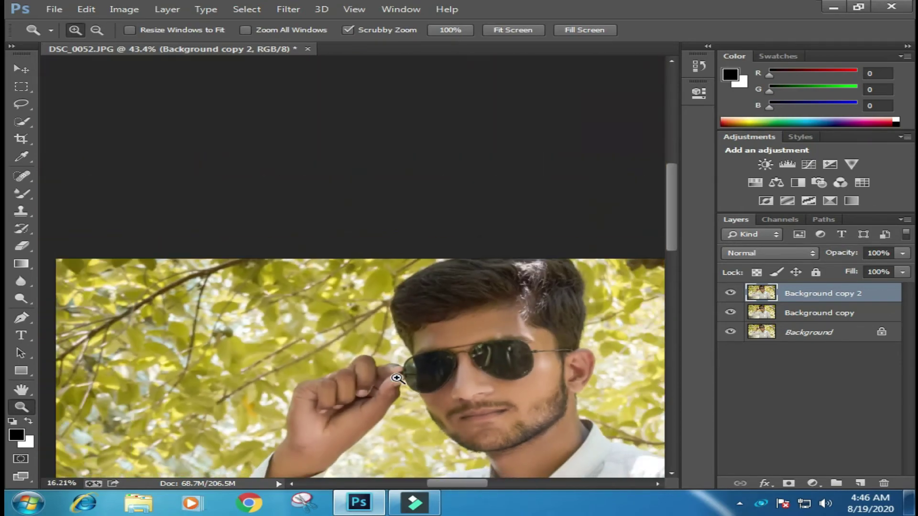
scroll(490, 381, down, 2)
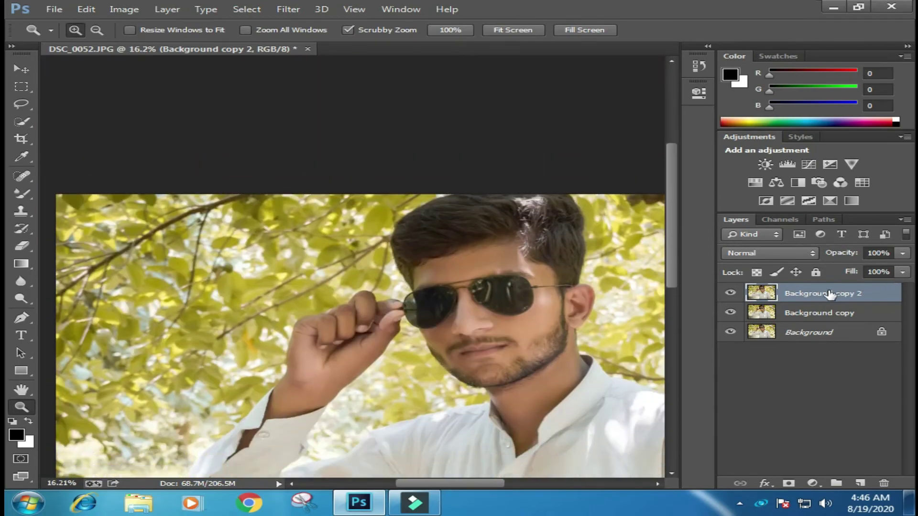
- Duplicate the Background copy 2 layer and open the Camera Raw Filter on the duplicate
drag(830, 294, 860, 483)
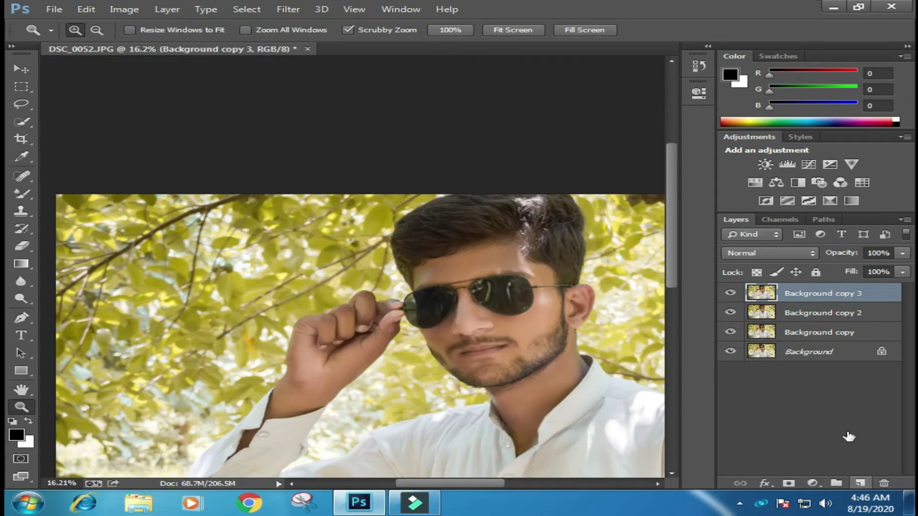
click(289, 9)
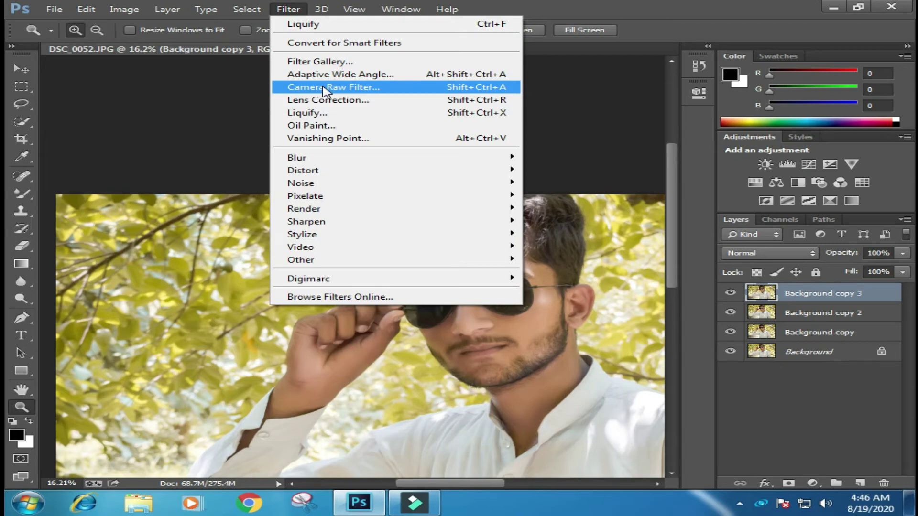
click(325, 88)
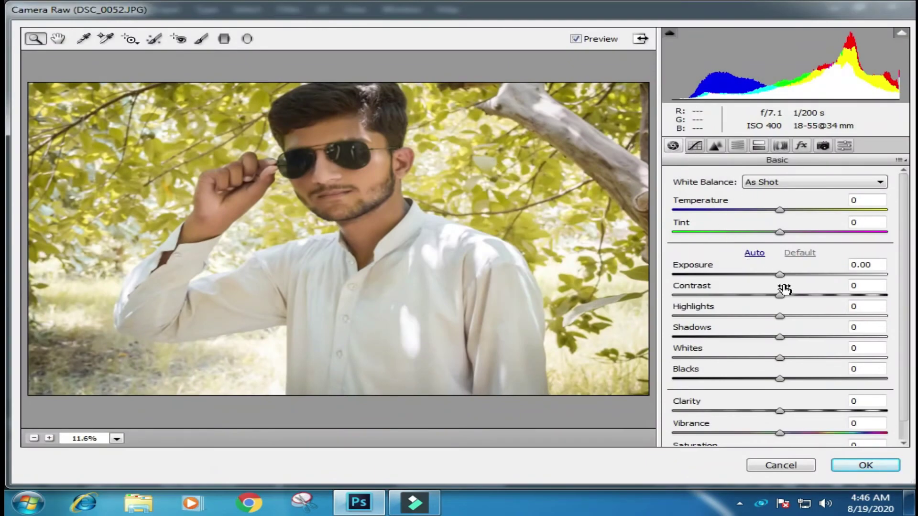
- Set Exposure +0.50, Contrast -22, Highlights -68, Shadows +28, Whites +13, Blacks -8 and Clarity +8 in Camera Raw
click(790, 275)
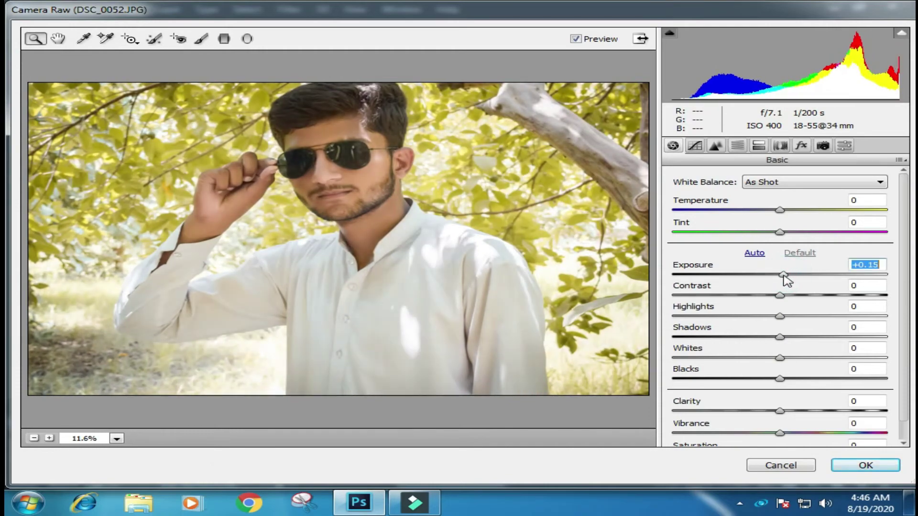
drag(782, 295, 711, 318)
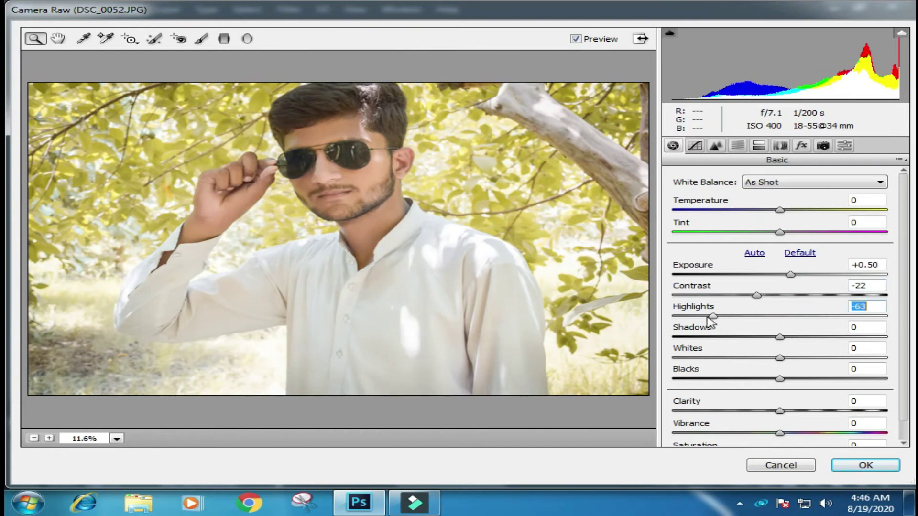
drag(798, 339, 771, 379)
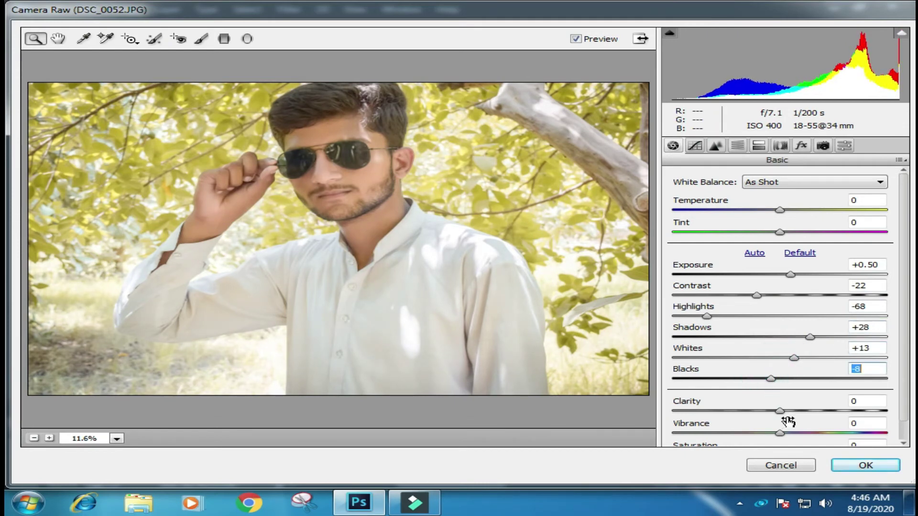
drag(787, 411, 792, 414)
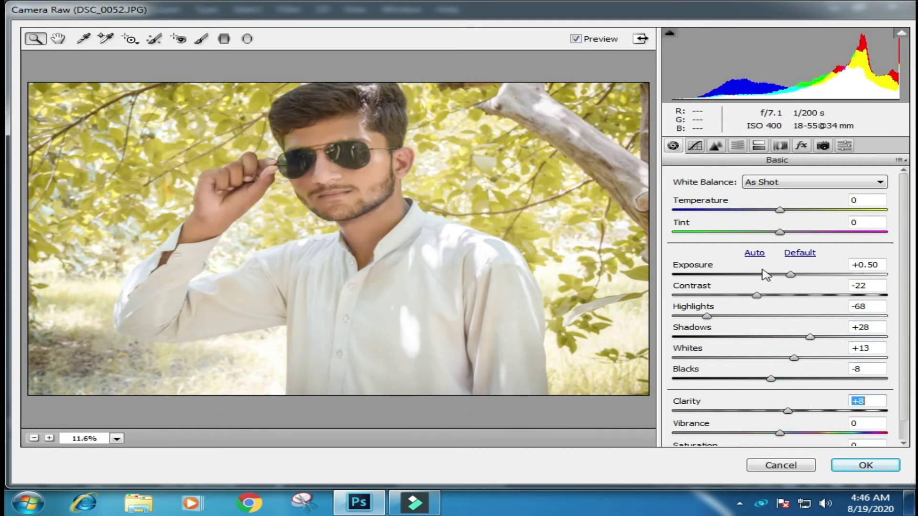
- Set the sharpening Detail to 33, noise reduction Luminance to 49 and Luminance Detail to 100
click(715, 146)
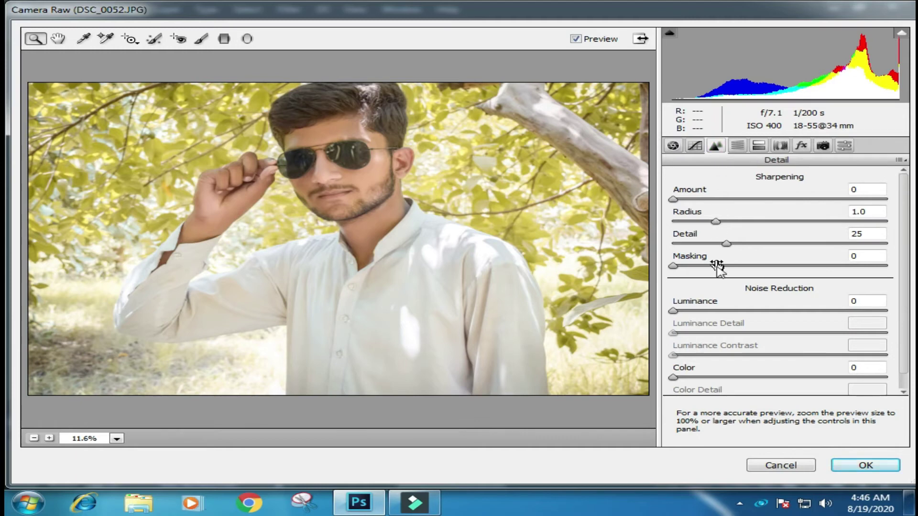
drag(728, 244, 743, 244)
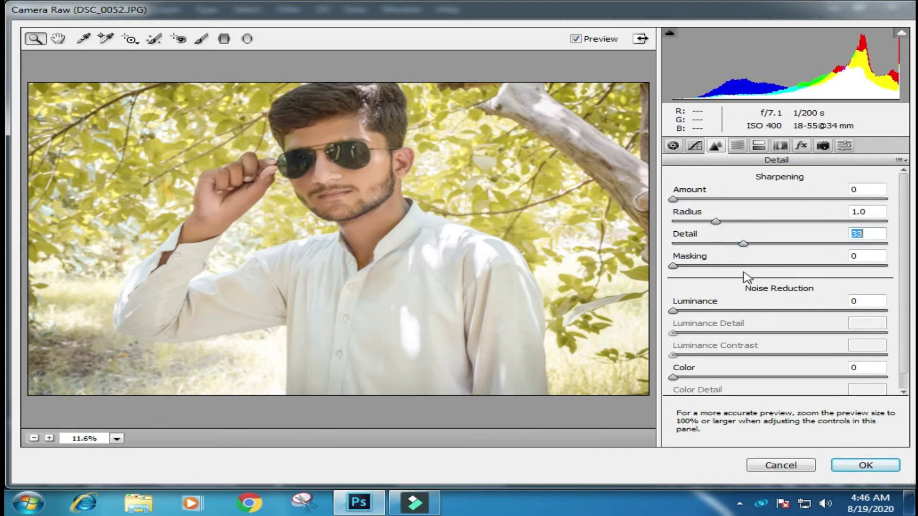
click(778, 311)
drag(805, 333, 909, 346)
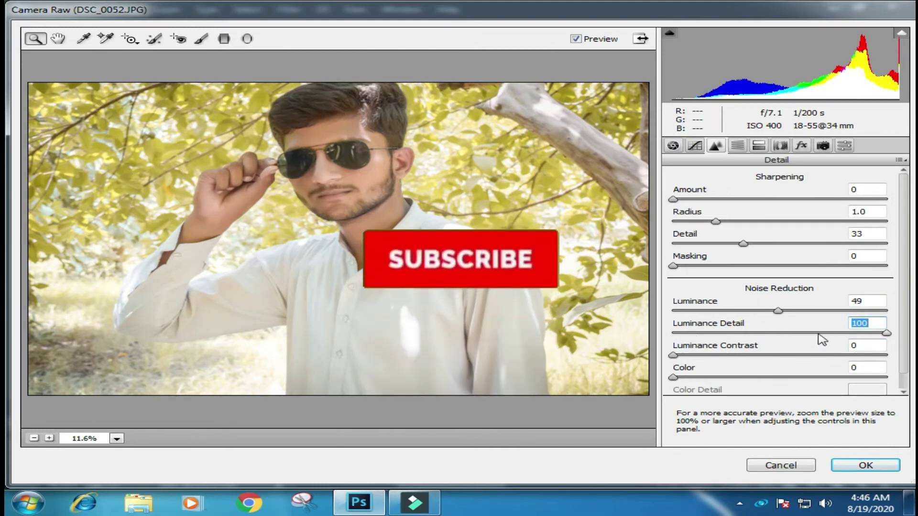
- Shift the Yellows hue to -13 in the HSL adjustments, trying greener and fully orange foliage on the way
click(737, 146)
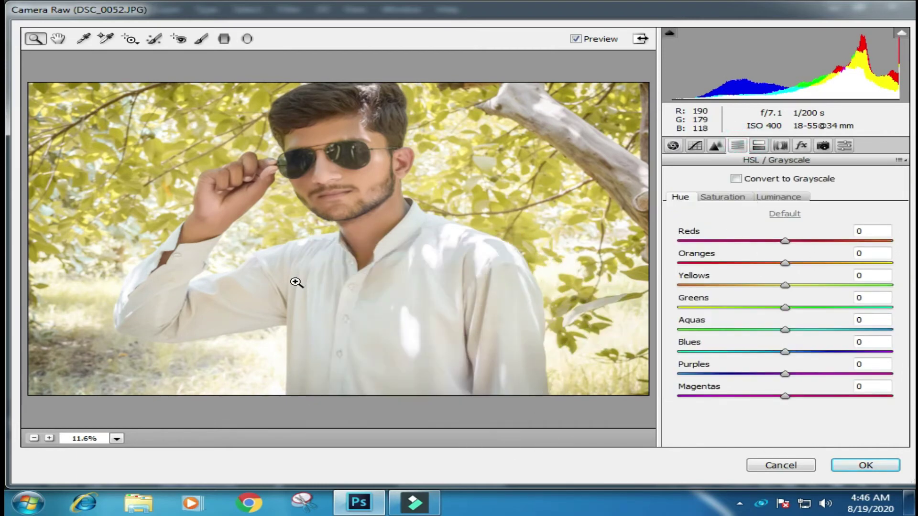
drag(193, 319, 207, 331)
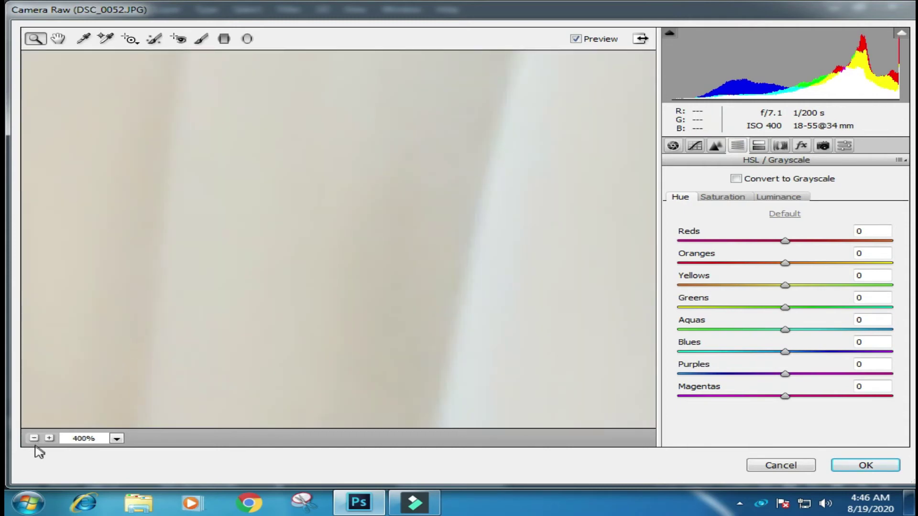
click(34, 439)
click(34, 438)
click(34, 439)
click(34, 439)
click(34, 438)
click(34, 439)
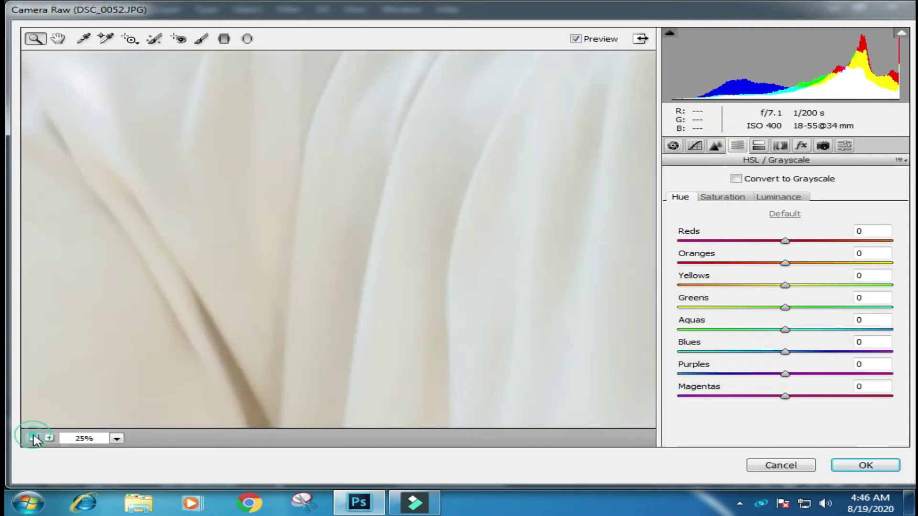
click(35, 438)
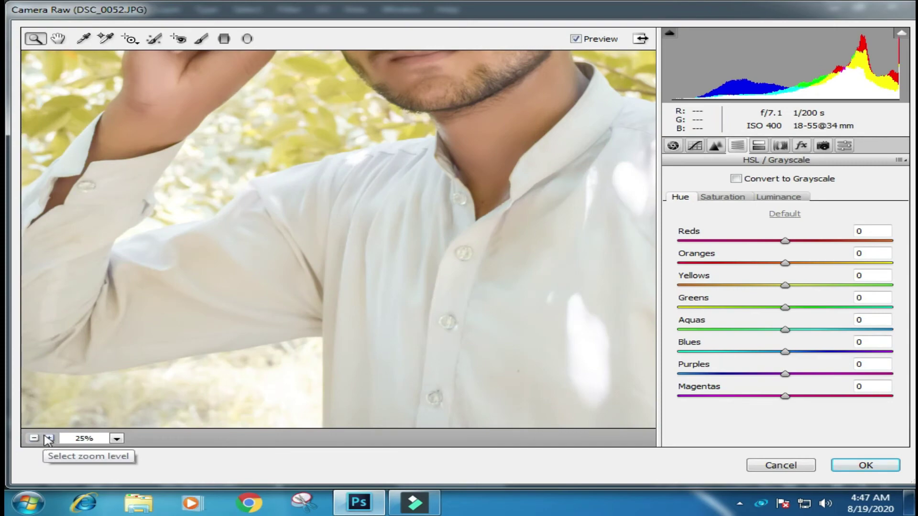
click(34, 438)
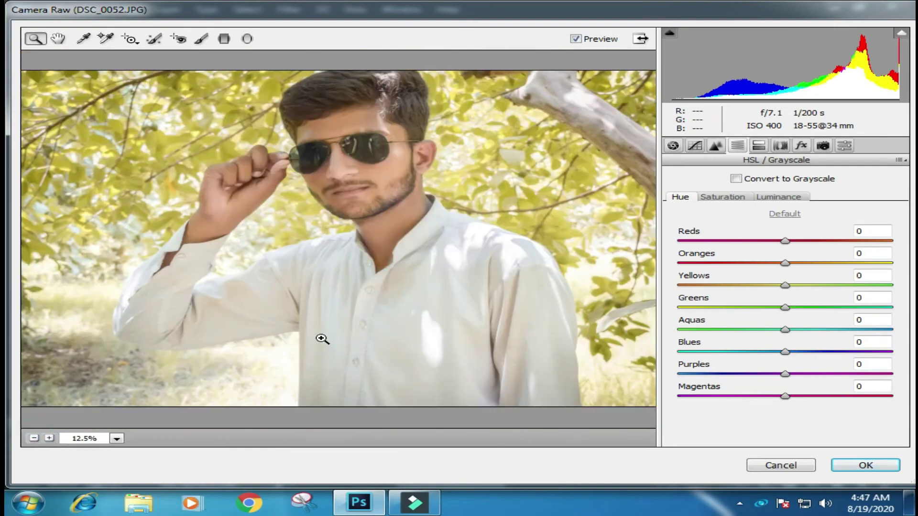
click(34, 438)
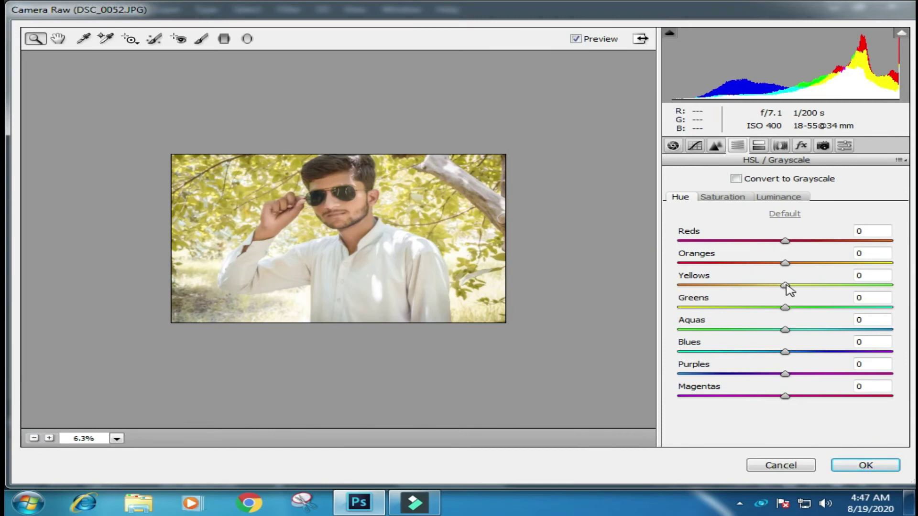
drag(784, 285, 676, 302)
key(p)
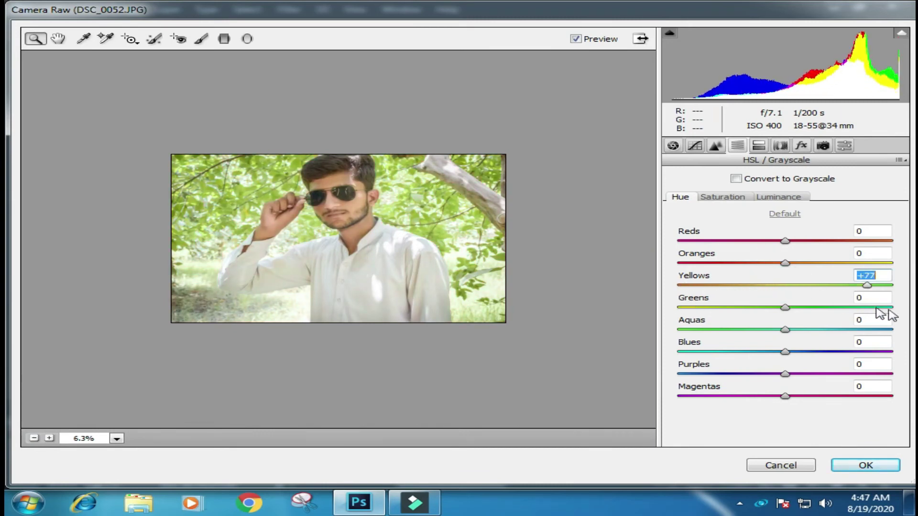
key(p)
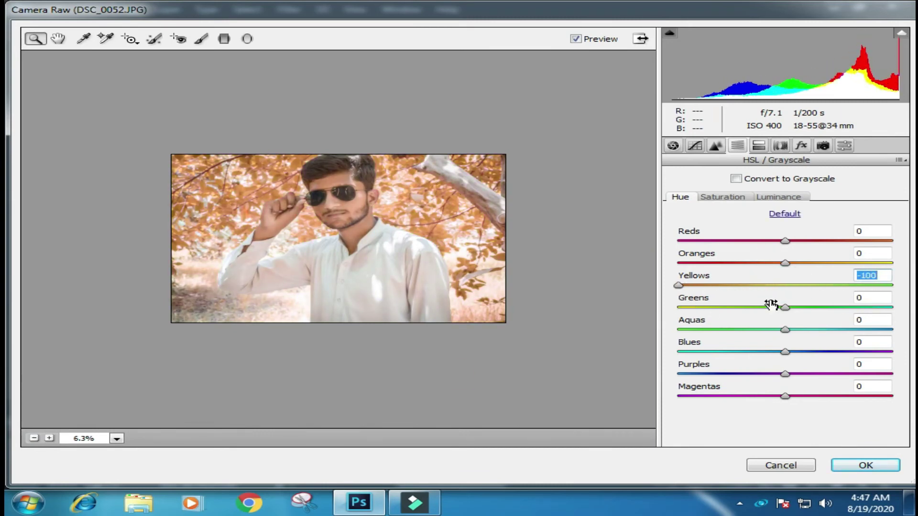
drag(722, 285, 772, 287)
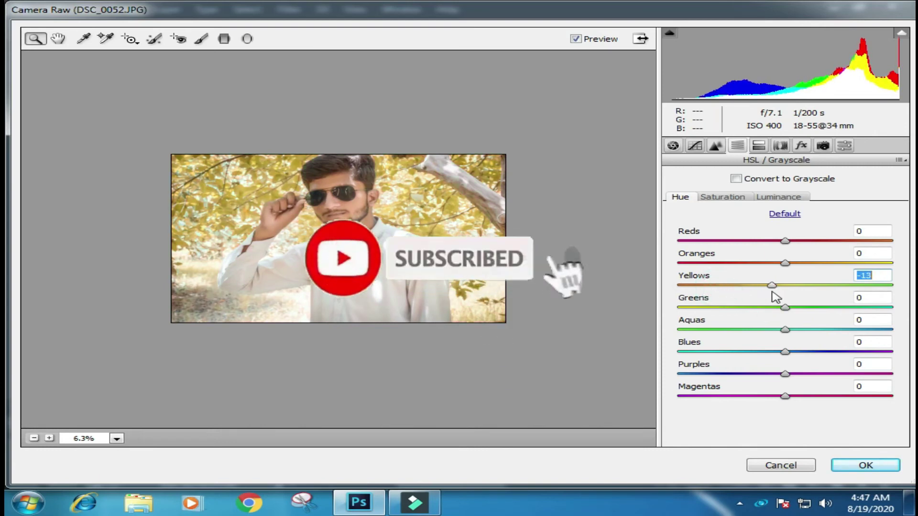
- Set the HSL saturation of Yellows to +53 and Oranges to -15
click(721, 198)
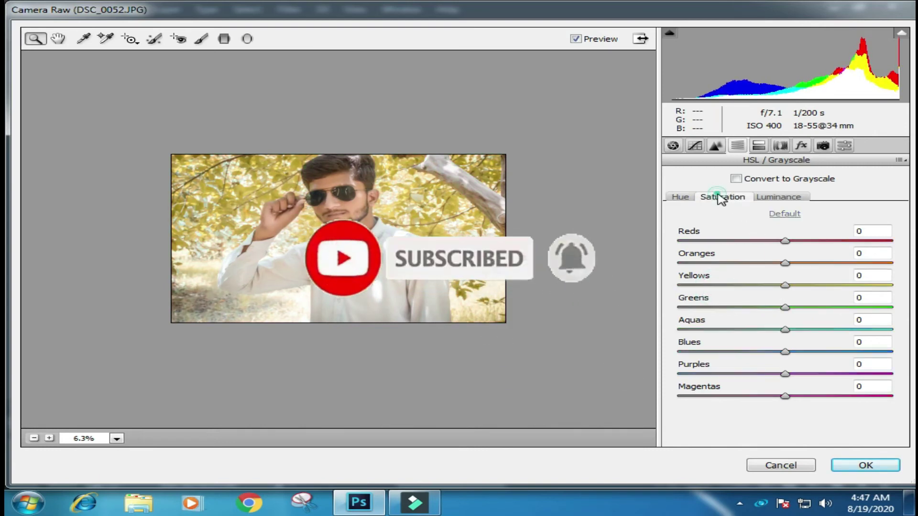
drag(786, 286, 843, 293)
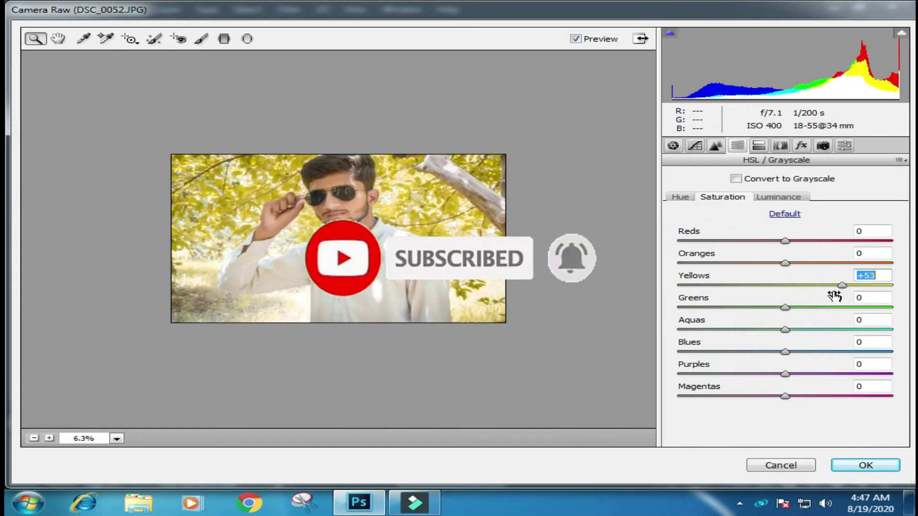
drag(789, 266, 779, 268)
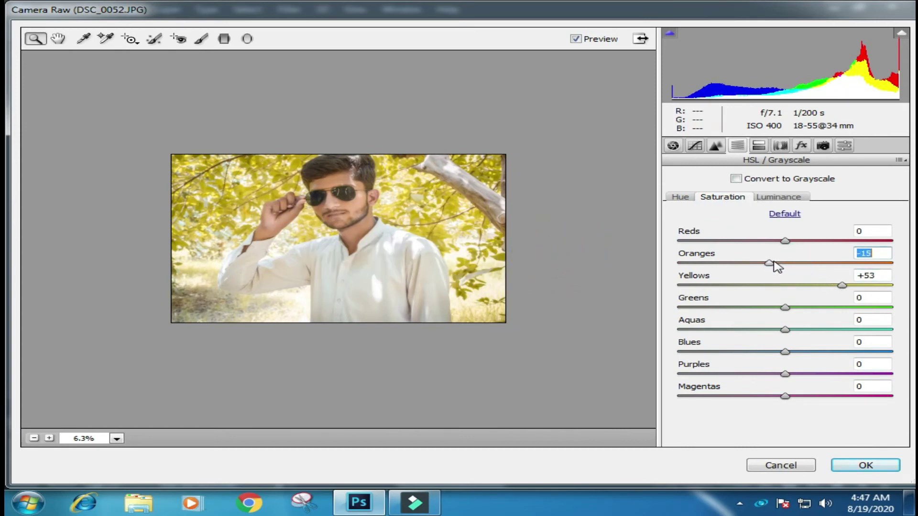
- Brighten the skin tones by setting the HSL luminance of Oranges to +14 and Reds to +18
click(770, 197)
drag(785, 263, 801, 264)
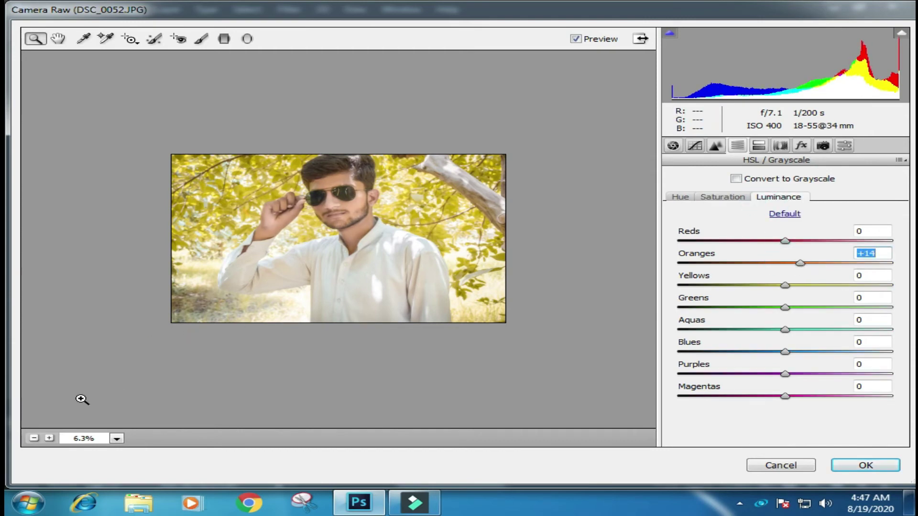
click(49, 438)
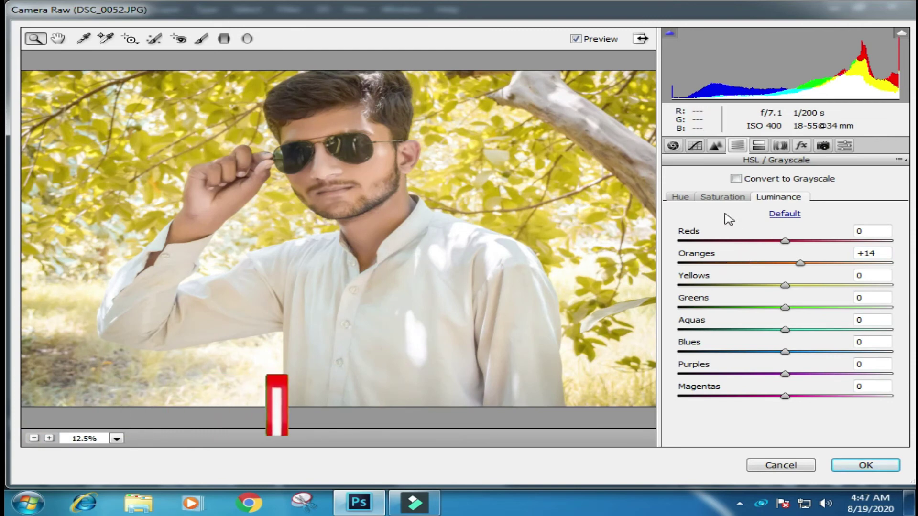
click(806, 242)
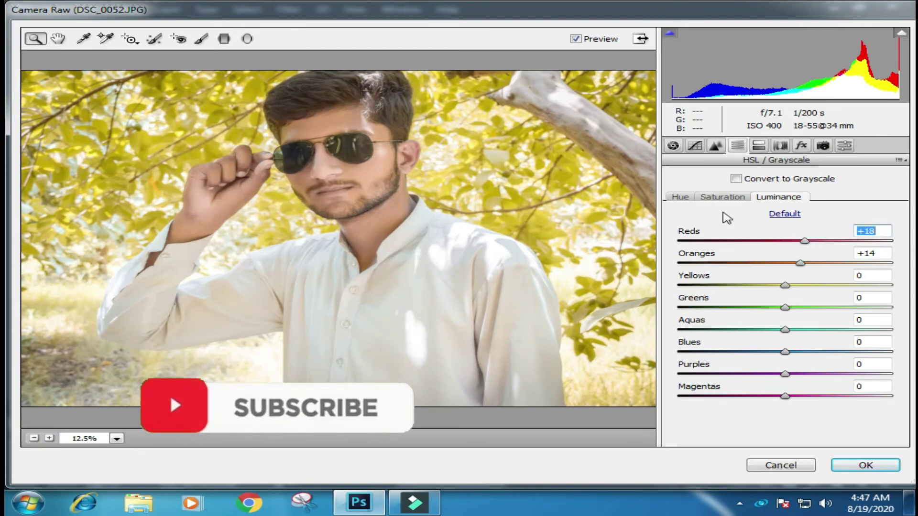
- Set the HSL saturation of Reds to +44 and mute Yellows to -29
click(715, 197)
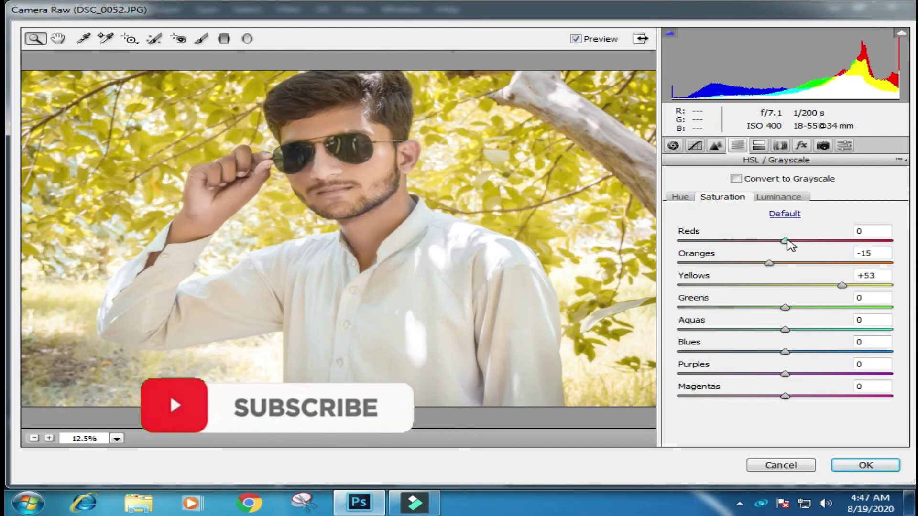
drag(785, 241, 835, 241)
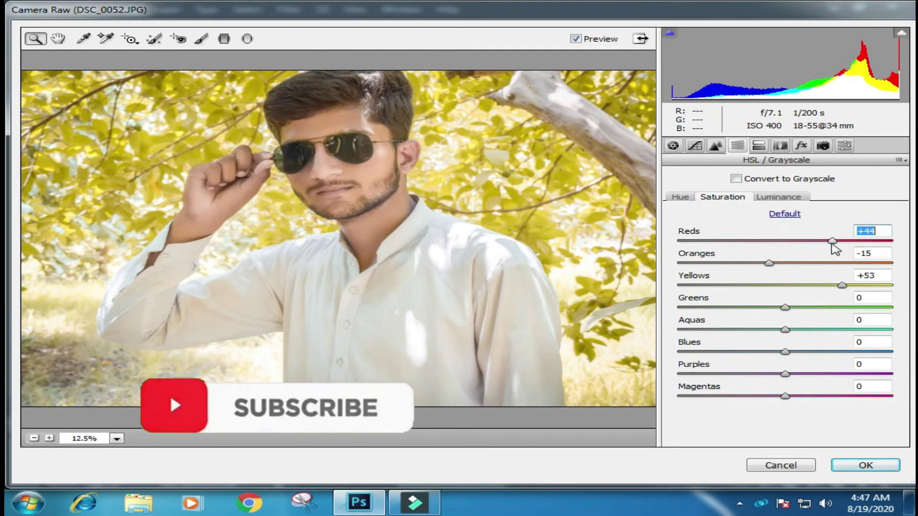
drag(813, 286, 755, 294)
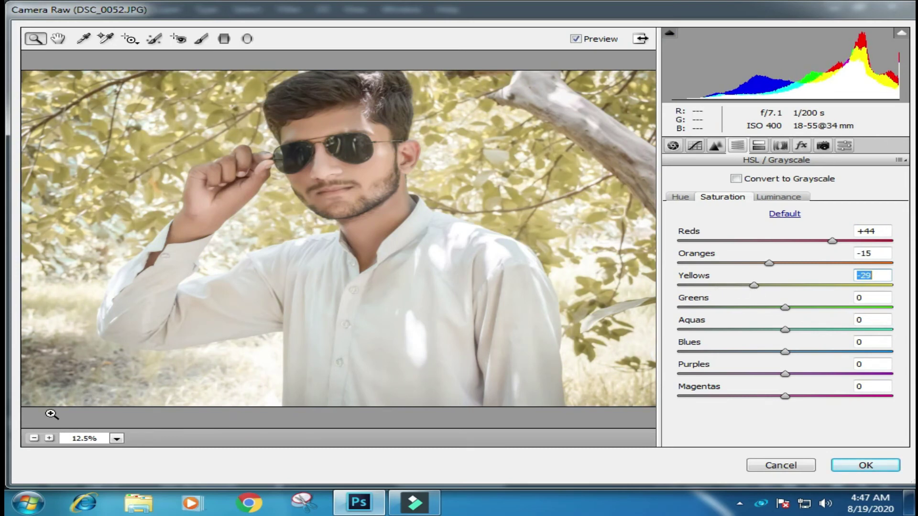
- Add a post-crop vignette with Amount -9 and apply the Camera Raw Filter to the layer
click(34, 438)
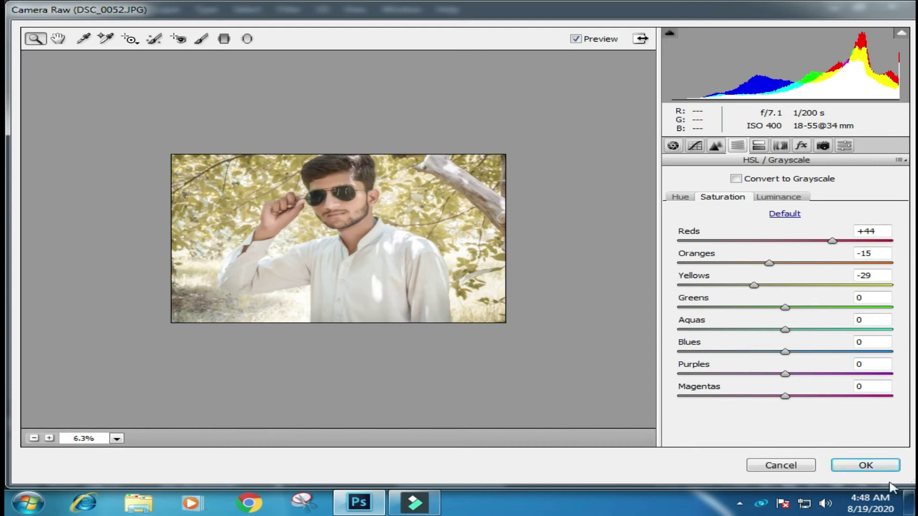
click(801, 146)
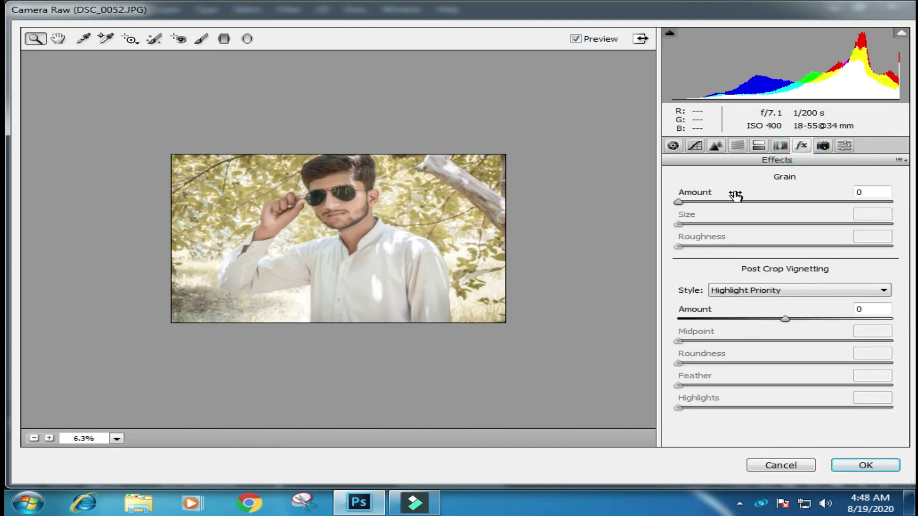
mouse_move(783, 324)
mouse_down()
mouse_move(756, 322)
mouse_move(772, 326)
mouse_up()
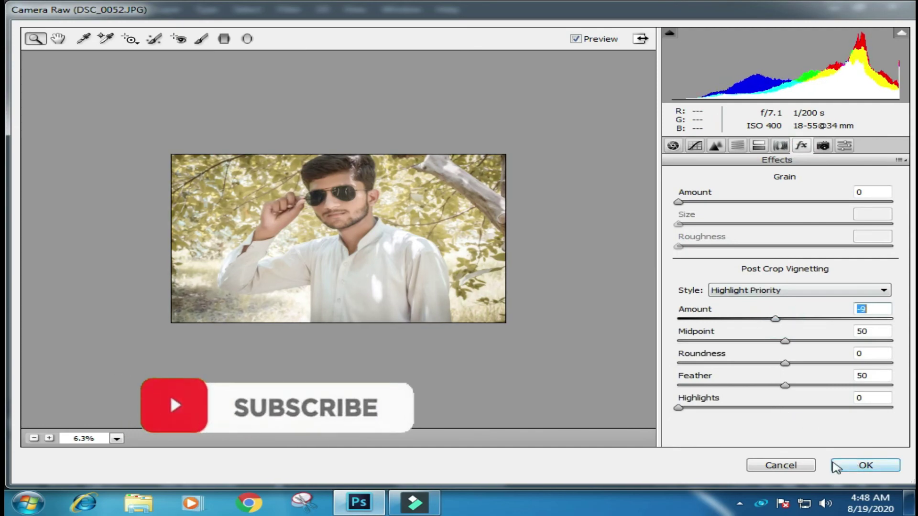
click(865, 462)
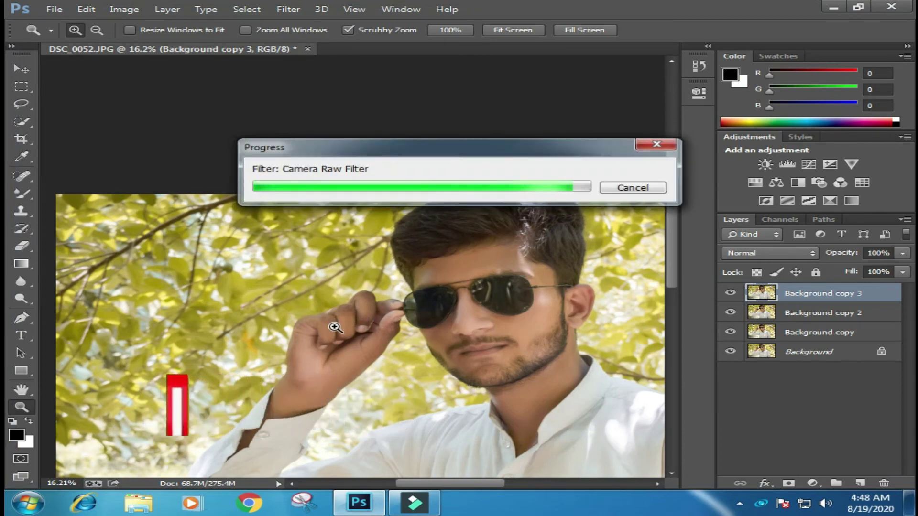
- Compare the original with each retouching stage by hiding all the layers and showing them again one by one from the Background up
drag(433, 386, 424, 364)
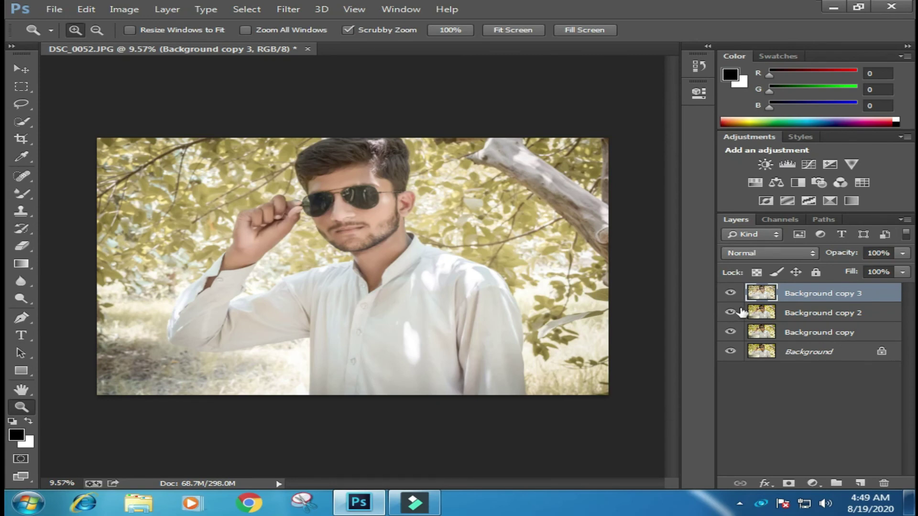
click(732, 293)
click(731, 313)
click(731, 333)
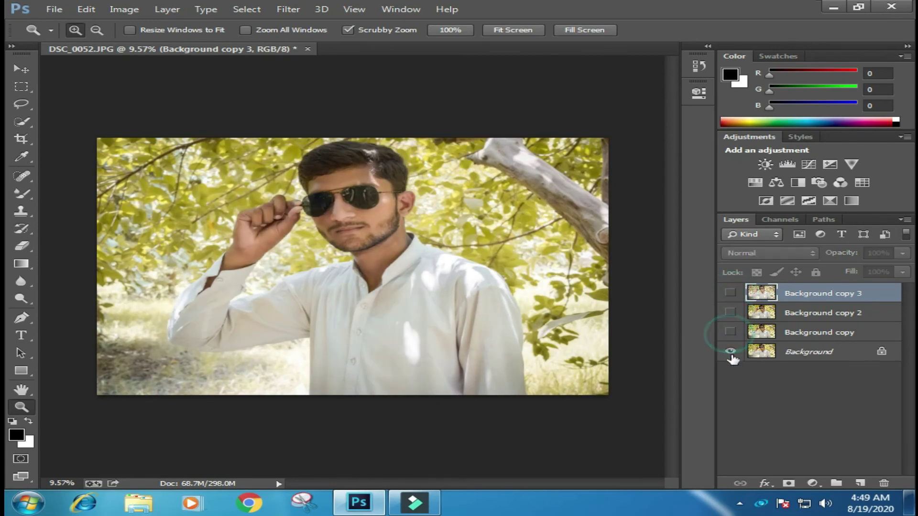
click(731, 352)
click(730, 352)
click(731, 333)
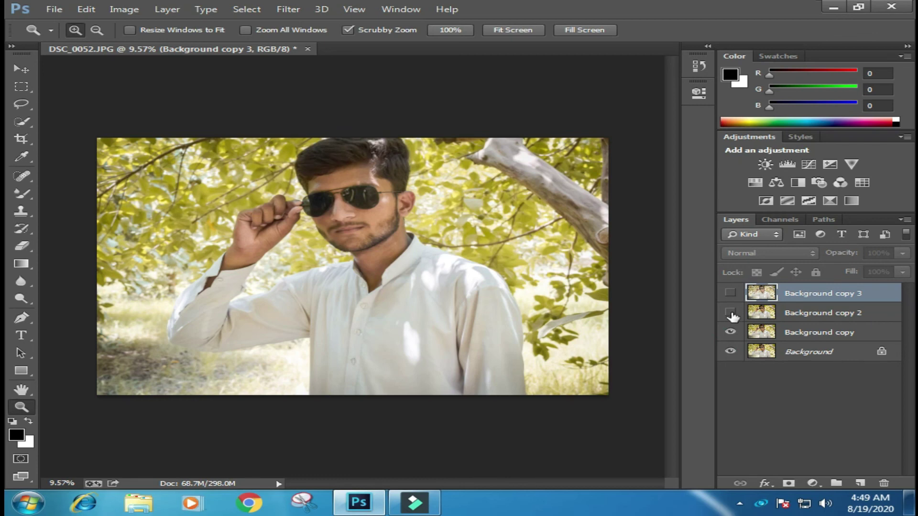
click(731, 313)
click(730, 293)
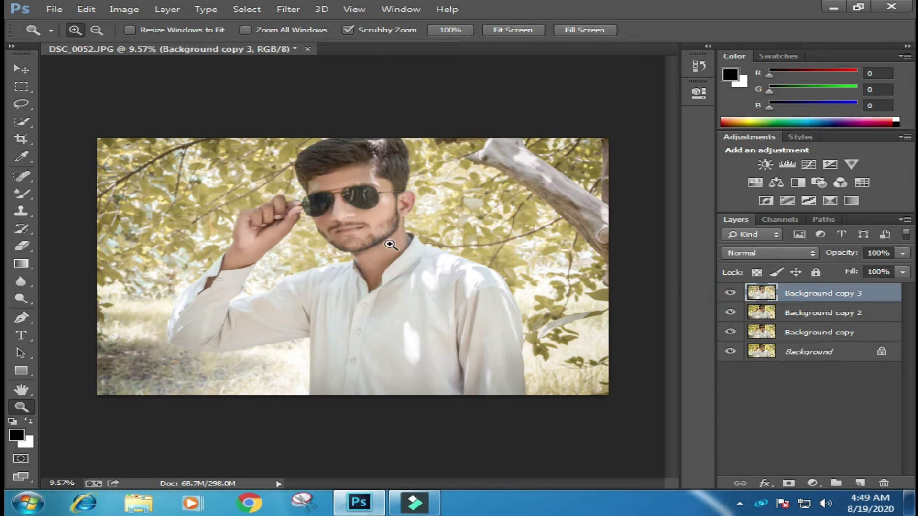
- Save a JPEG copy to the desktop as DSC_0052nbmvh at Maximum quality 12, without replacing the original file
click(55, 10)
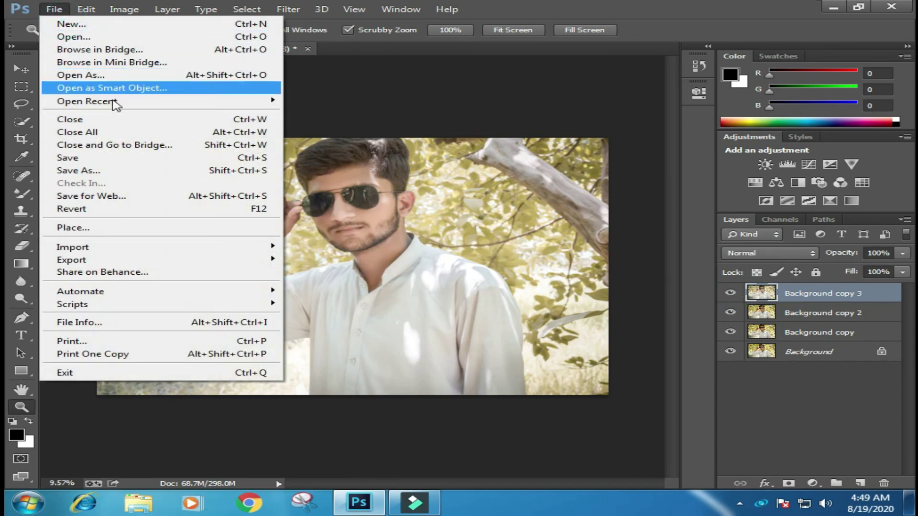
click(81, 171)
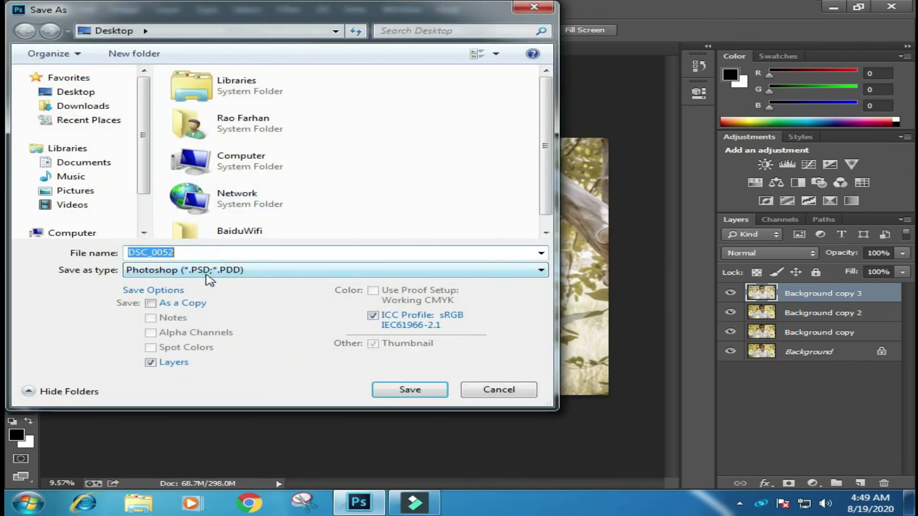
click(210, 279)
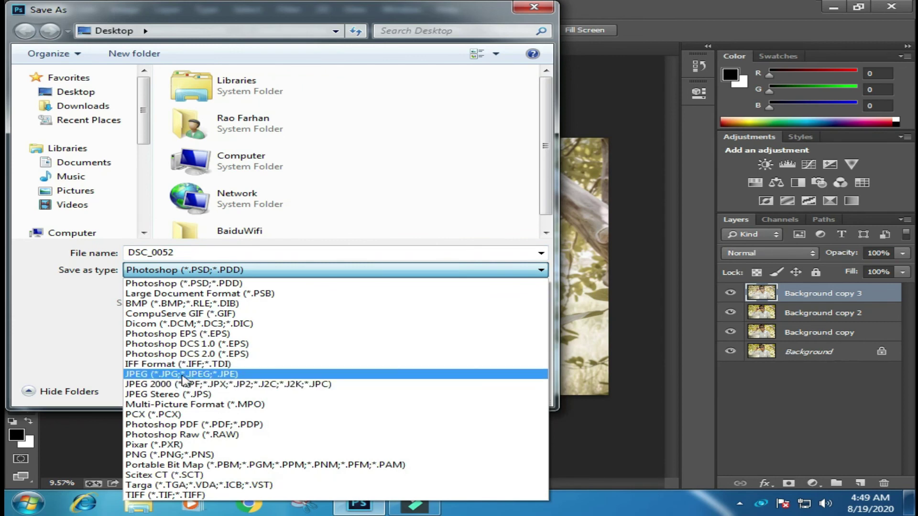
click(184, 375)
click(399, 391)
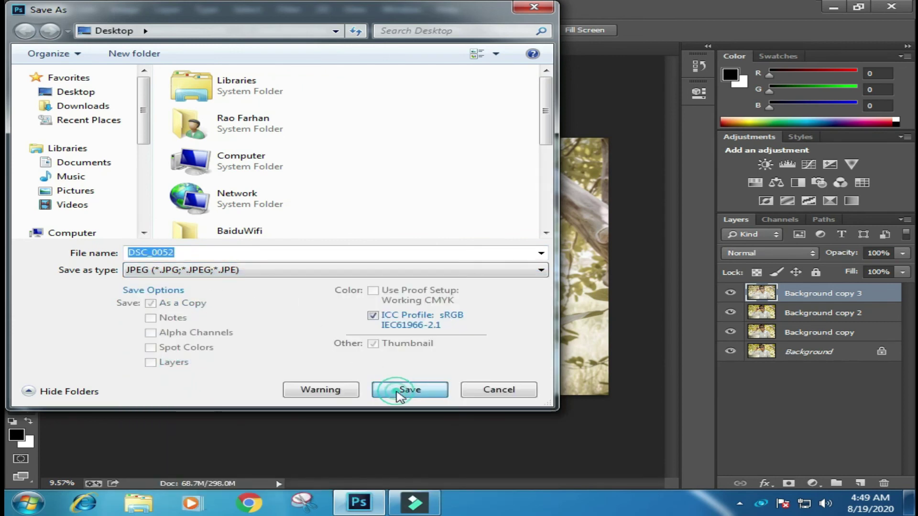
click(569, 260)
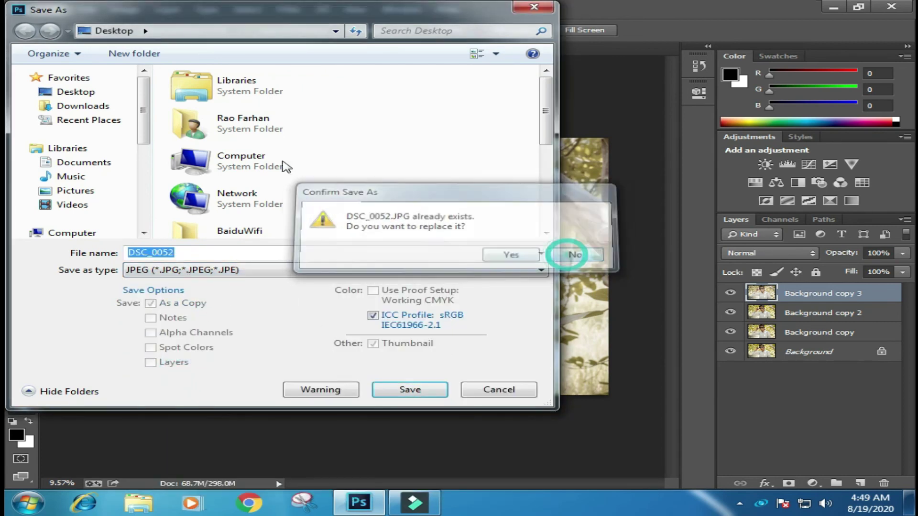
click(201, 255)
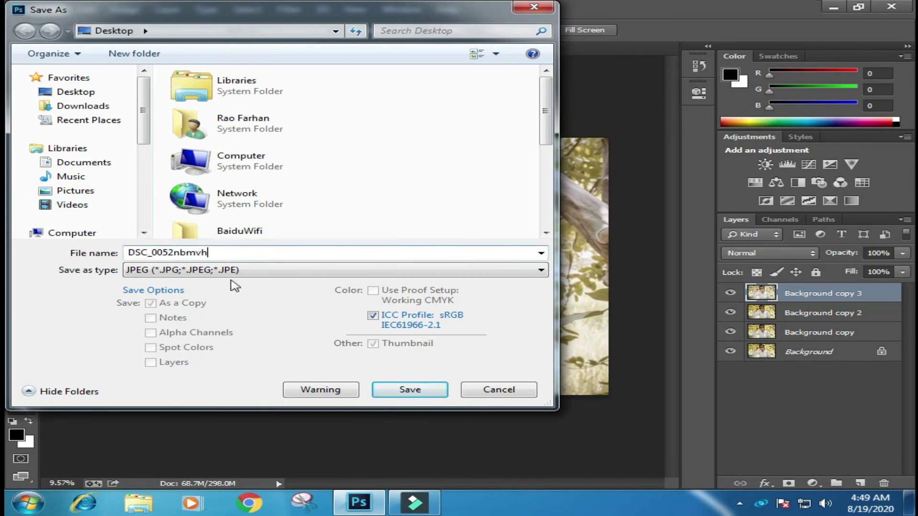
click(433, 392)
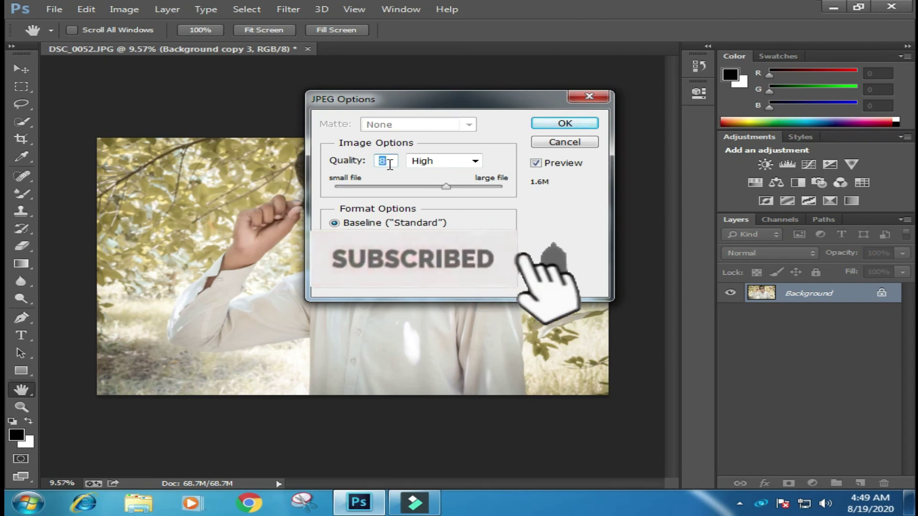
drag(453, 185, 522, 198)
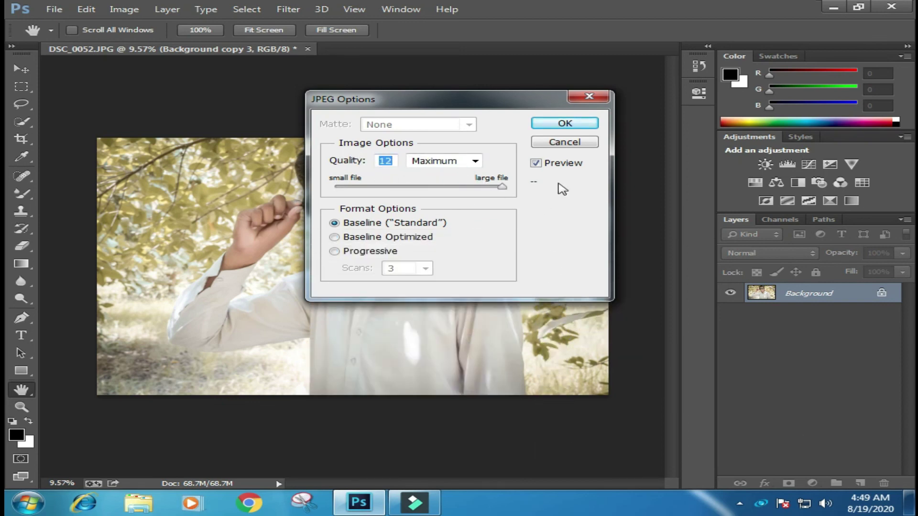
click(565, 125)
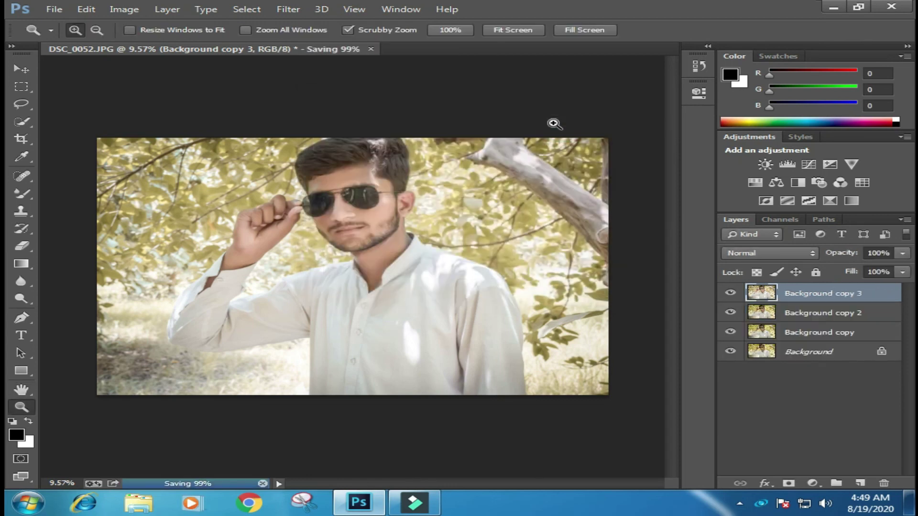
- Close Photoshop and open the original DSC_0052 photo from the desktop
click(891, 6)
click(481, 197)
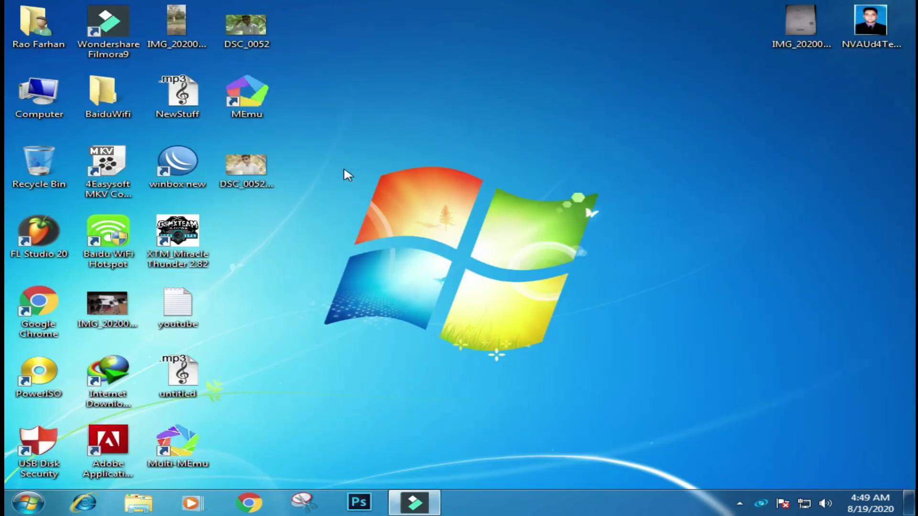
double_click(246, 26)
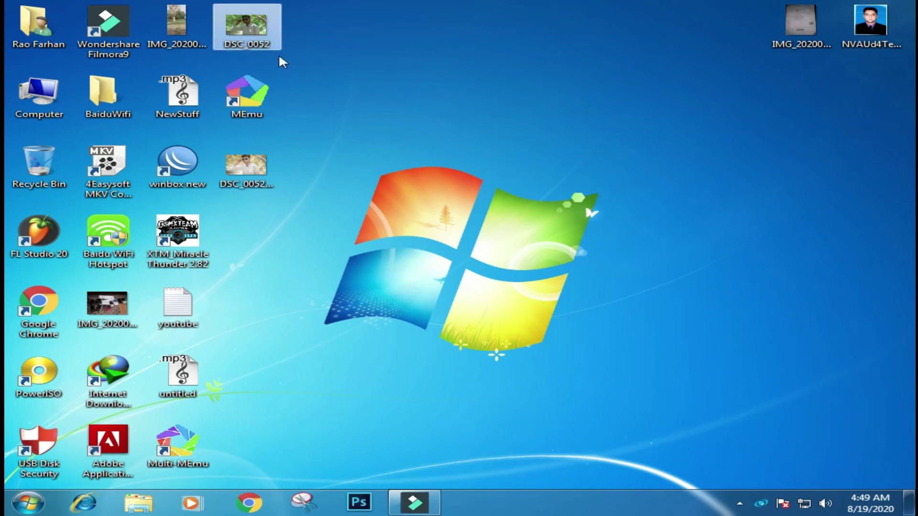